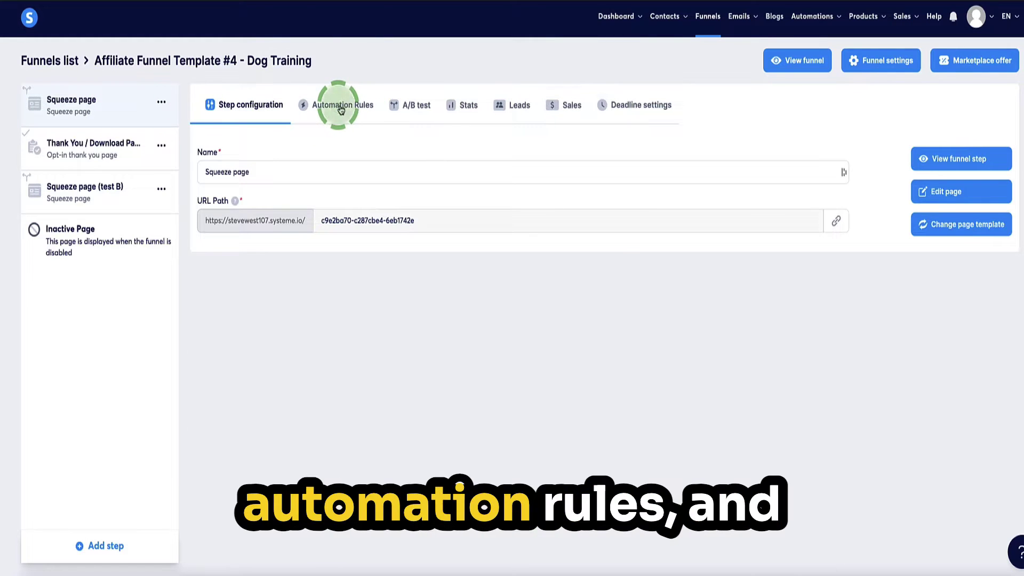
- Add an automation rule with the "Funnel step form subscribed" trigger to the dog training funnel's Squeeze page
left_click(361, 113)
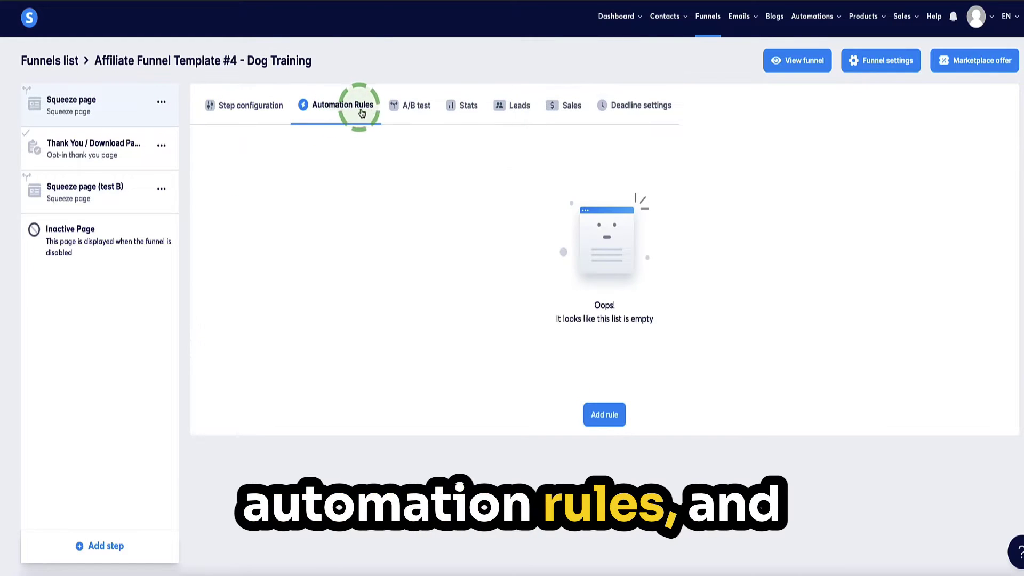
left_click(605, 419)
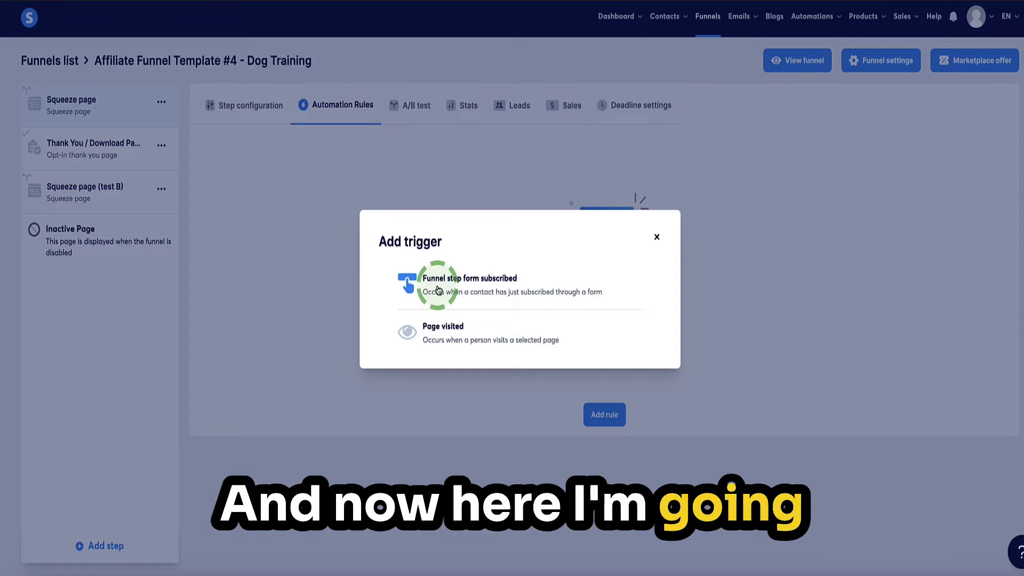
left_click(503, 287)
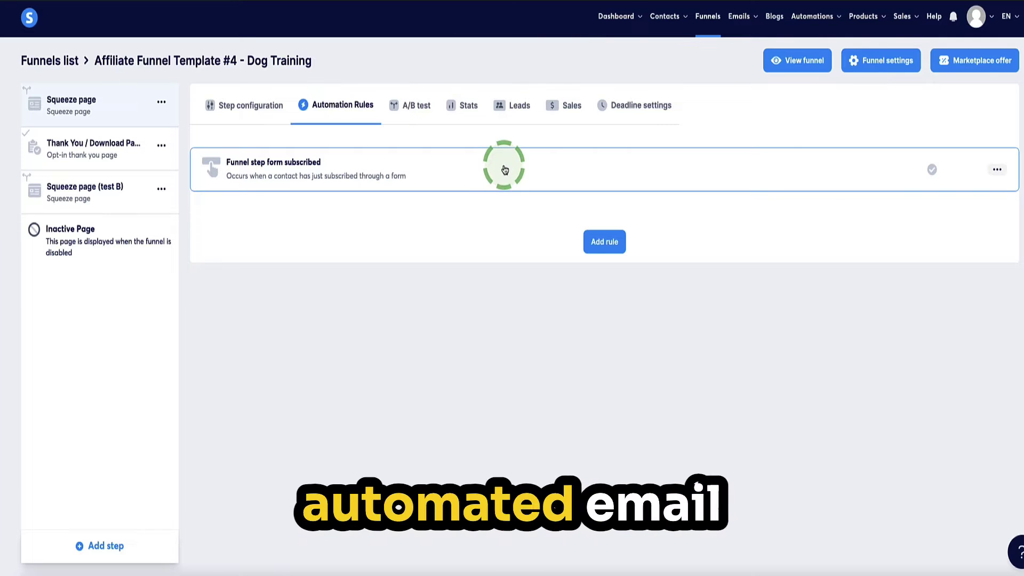
mouse_move(748, 28)
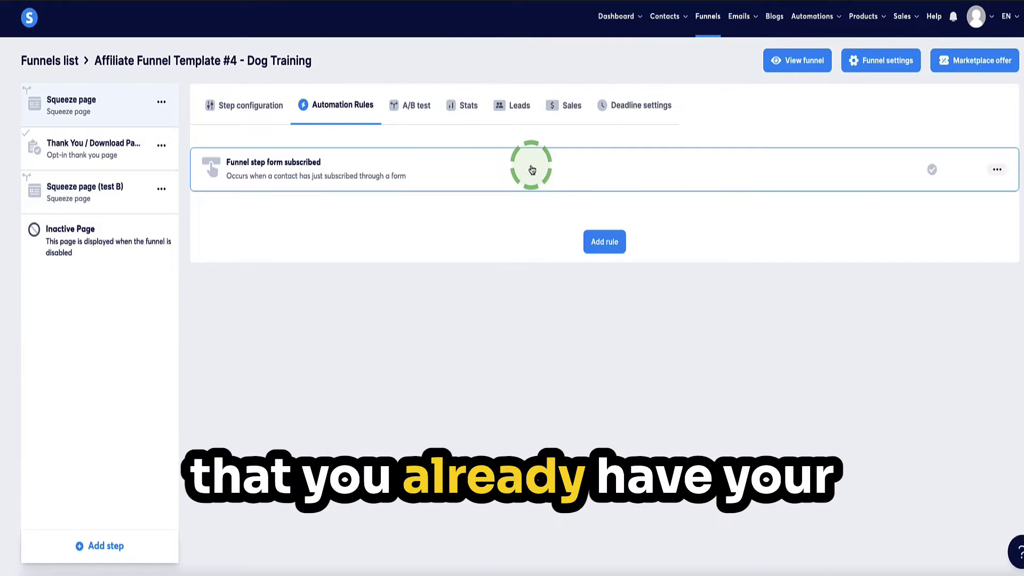
- Add a "Subscribe to campaign" action with the Puppy Training campaign to the form-subscribed rule and save the rule
left_click(997, 169)
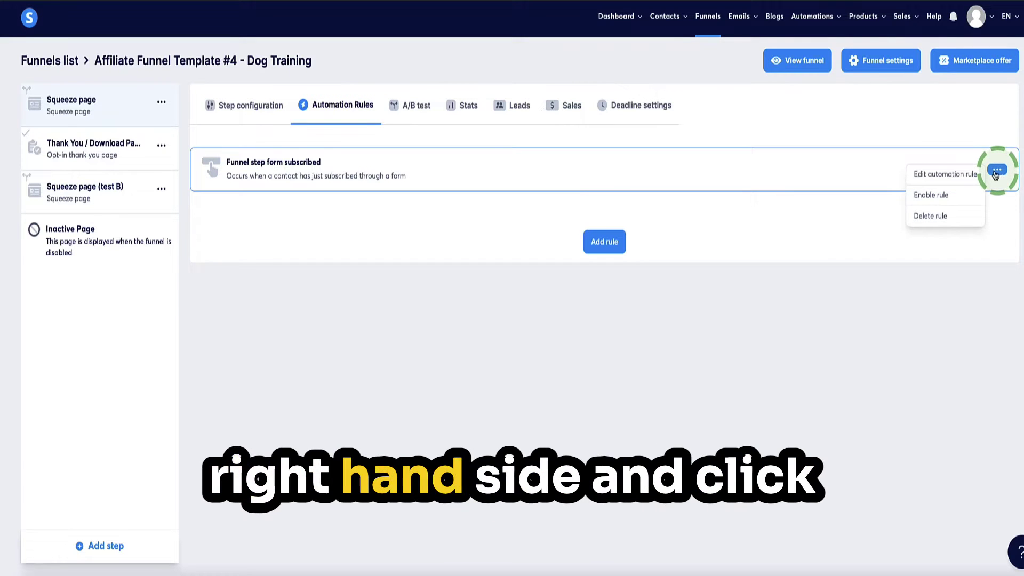
left_click(943, 174)
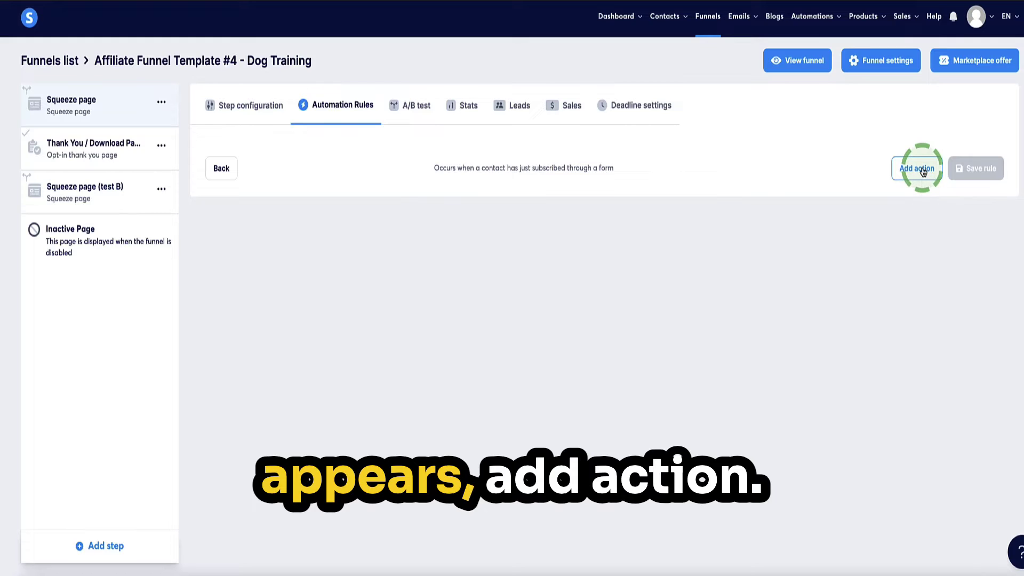
left_click(922, 171)
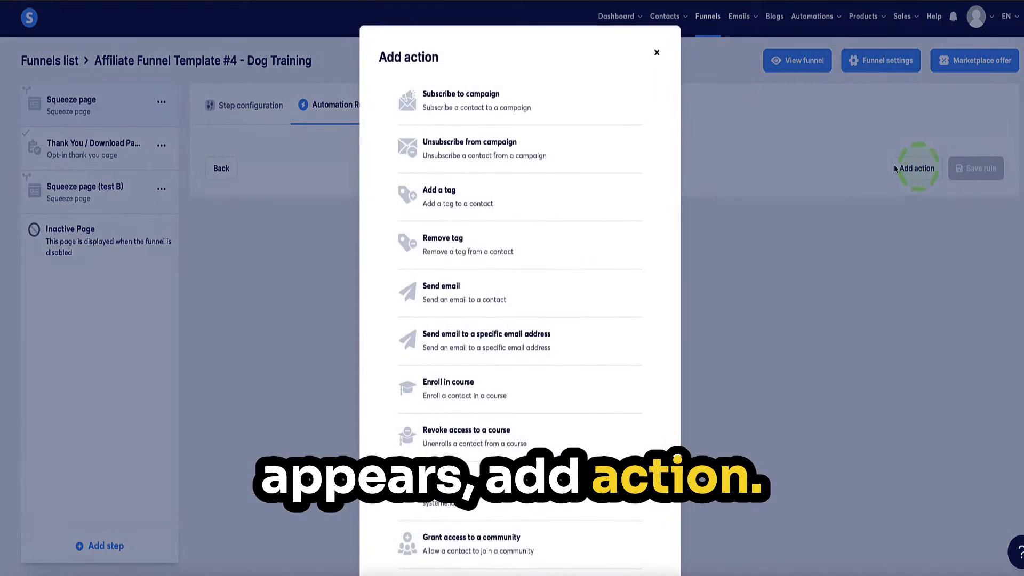
left_click(469, 108)
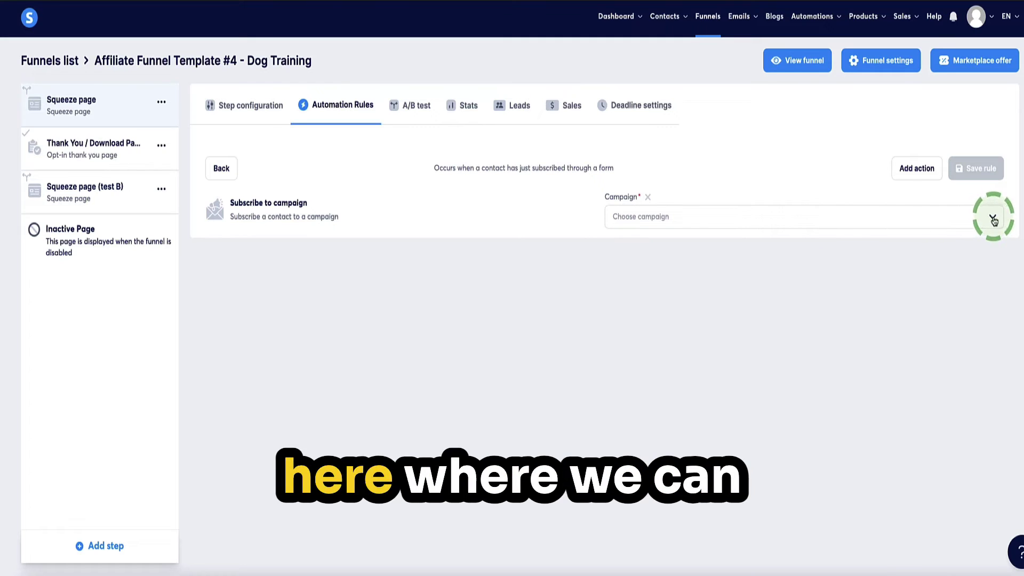
left_click(993, 221)
scroll(832, 279, "down", 2)
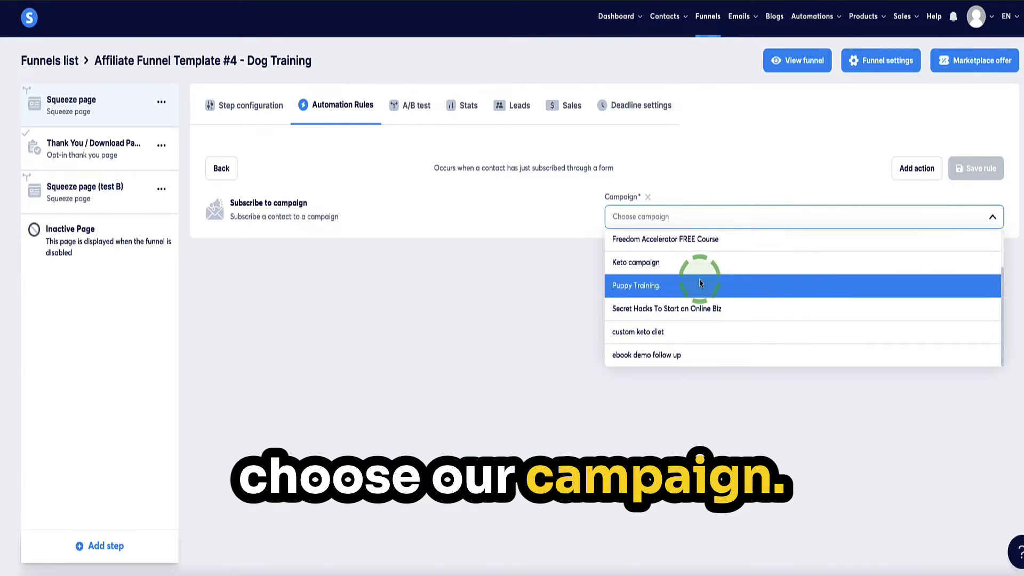
left_click(655, 286)
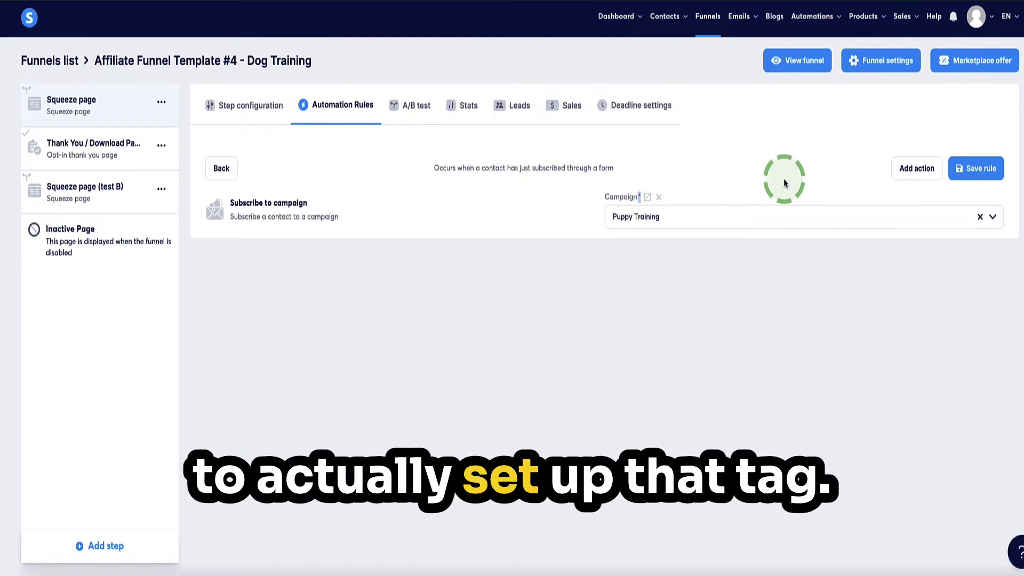
left_click(969, 170)
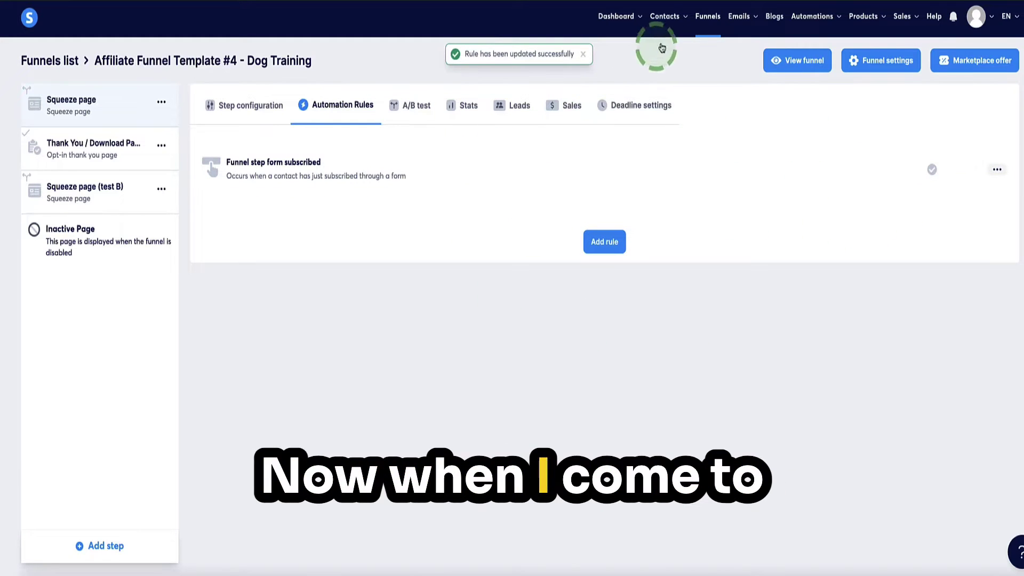
- Create a new contact tag named "Puppy Training"
mouse_move(667, 24)
left_click(662, 69)
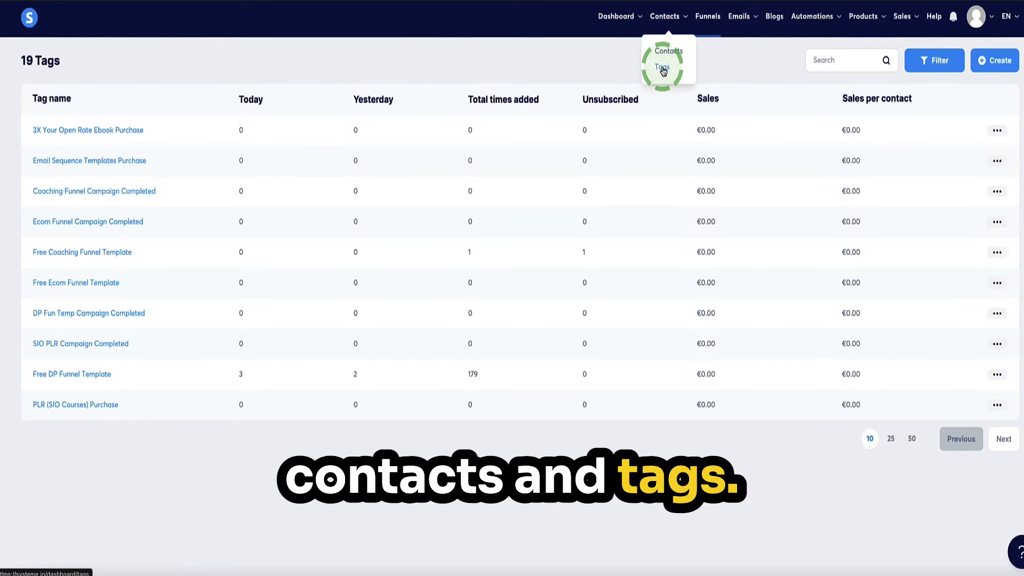
left_click(992, 63)
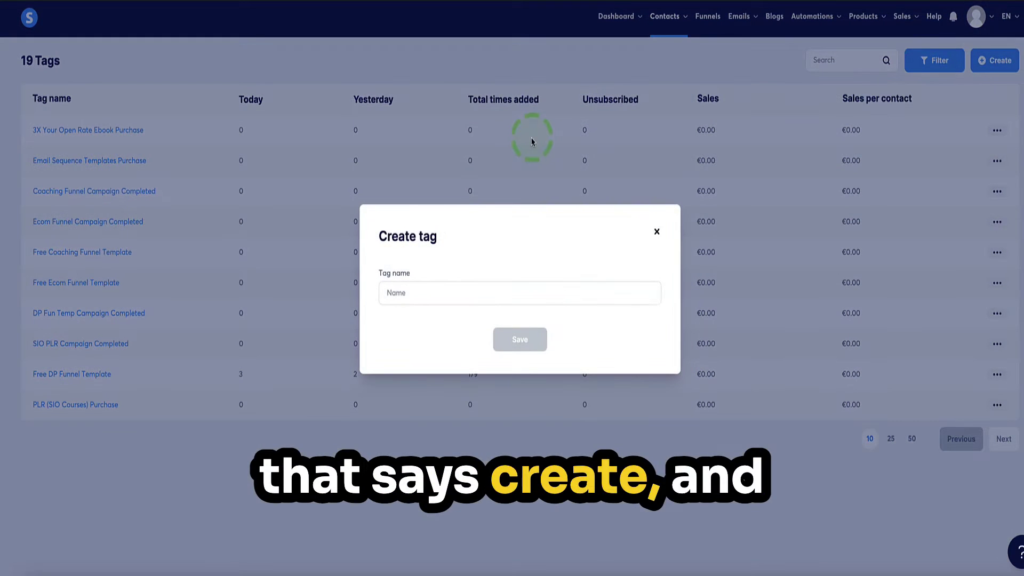
left_click(458, 293)
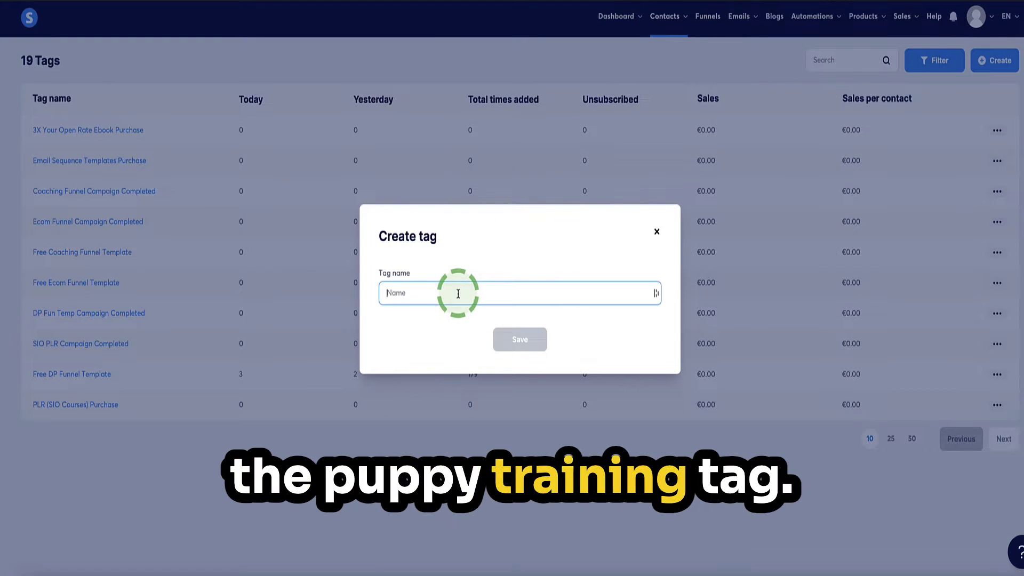
type("Puppy Training")
left_click(520, 339)
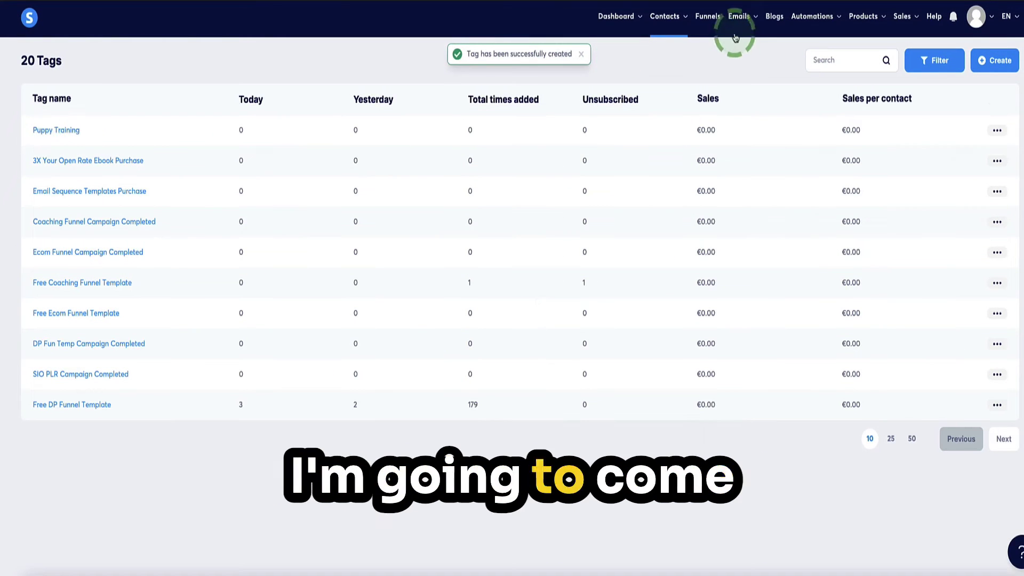
- Show 50 funnels per page in the funnels list and open "Affiliate Funnel Template #4 - Dog Training"
left_click(717, 21)
left_click(911, 439)
scroll(282, 251, "down", 4)
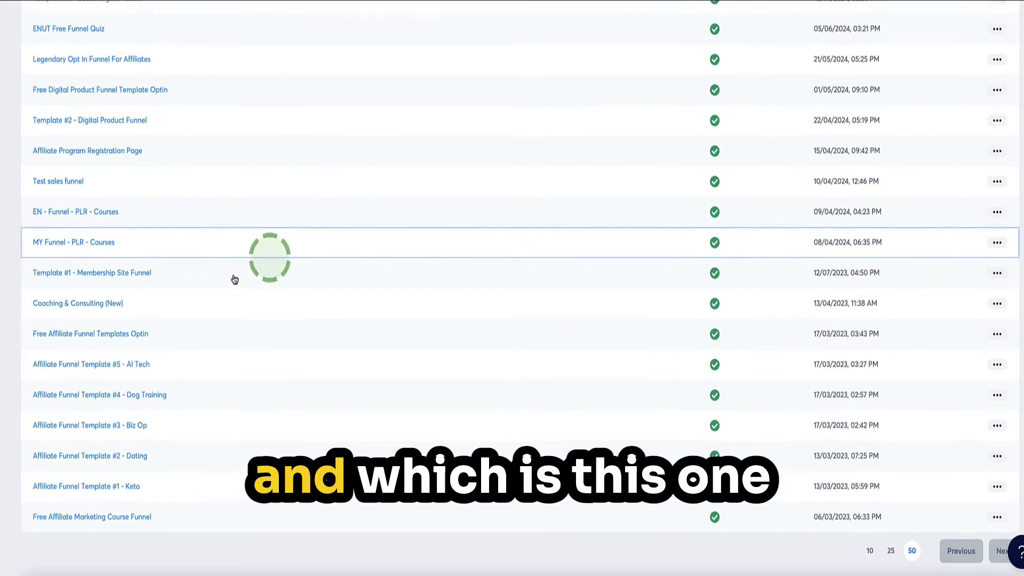
left_click(98, 401)
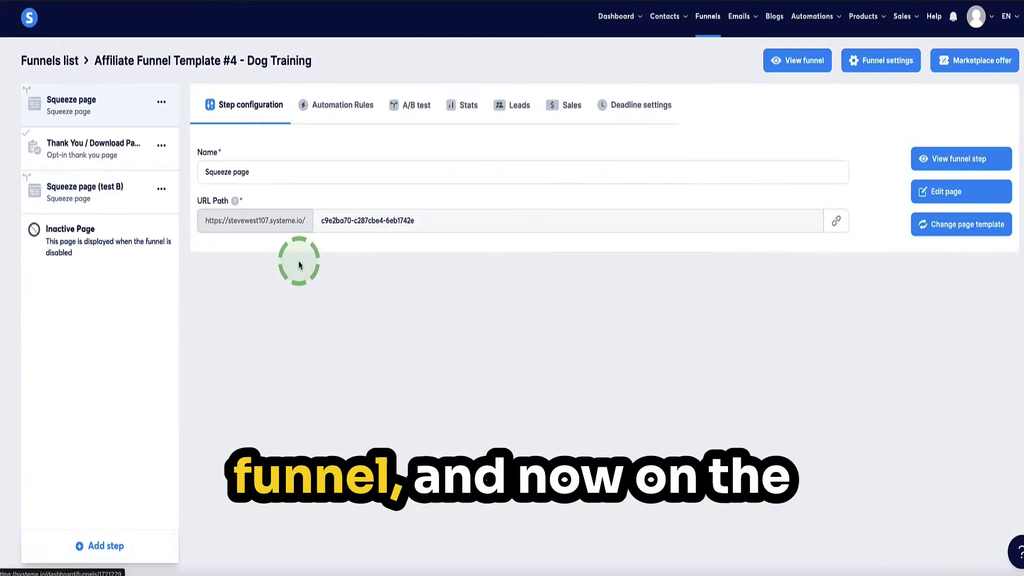
- Try to add an "Add a tag" action with the Puppy Training tag to the Squeeze page's automation rule
left_click(330, 110)
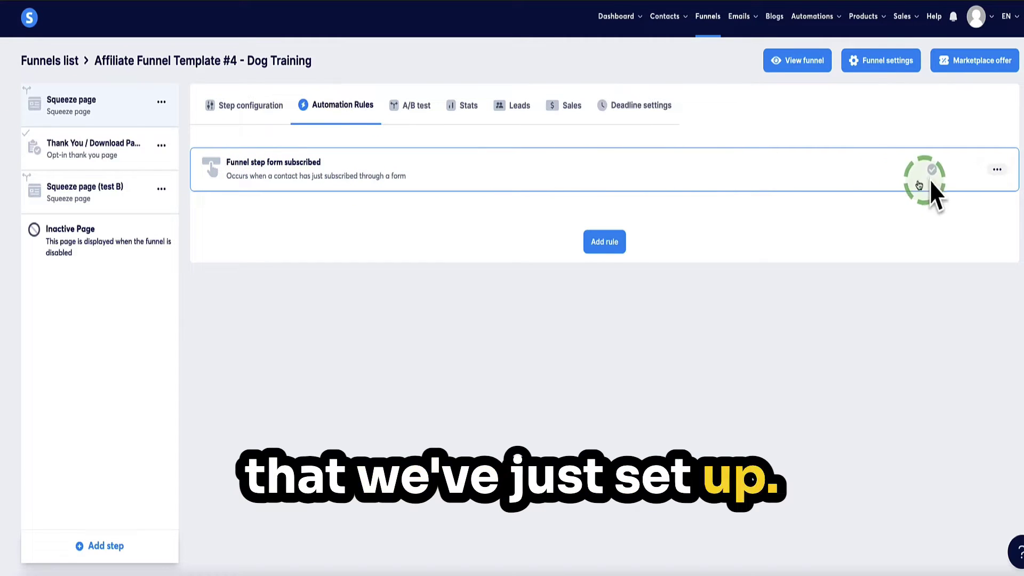
left_click(997, 169)
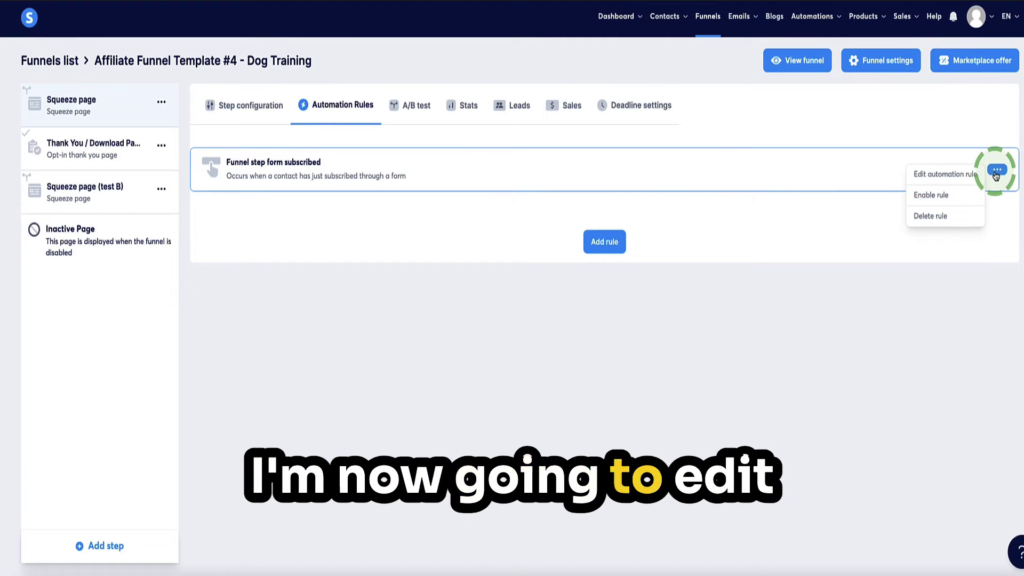
left_click(954, 175)
left_click(916, 169)
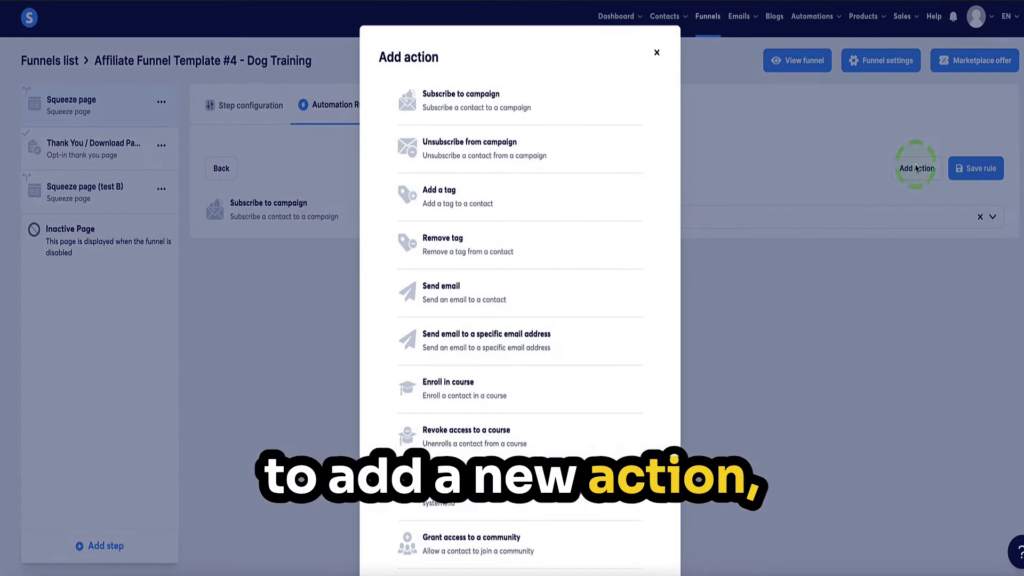
left_click(439, 201)
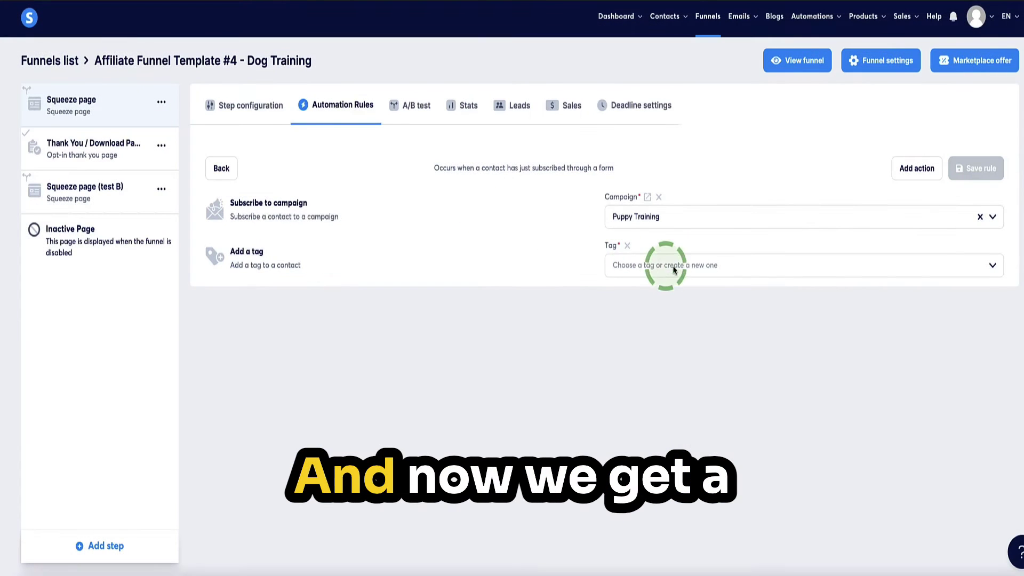
left_click(743, 265)
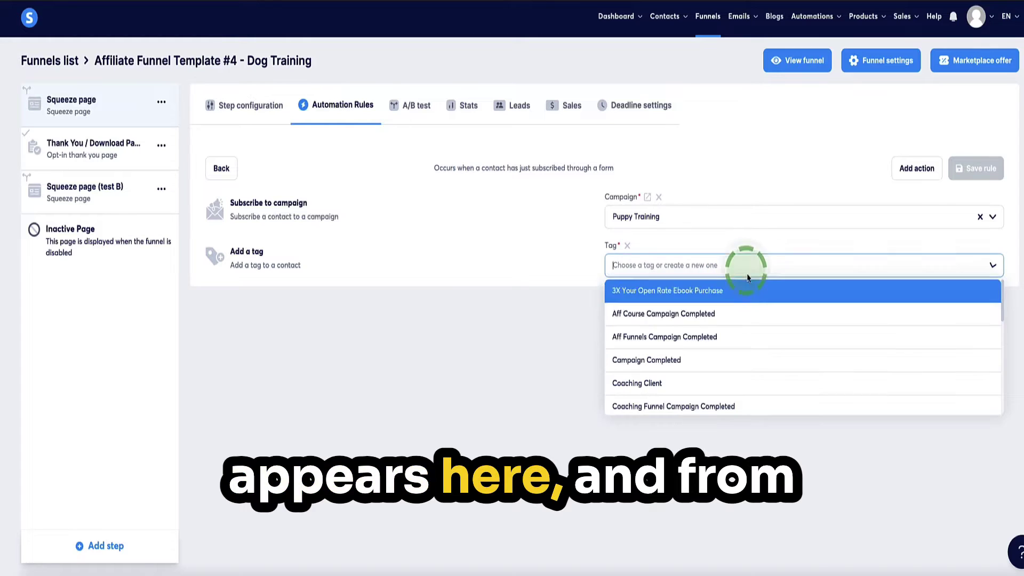
scroll(746, 325, "down", 5)
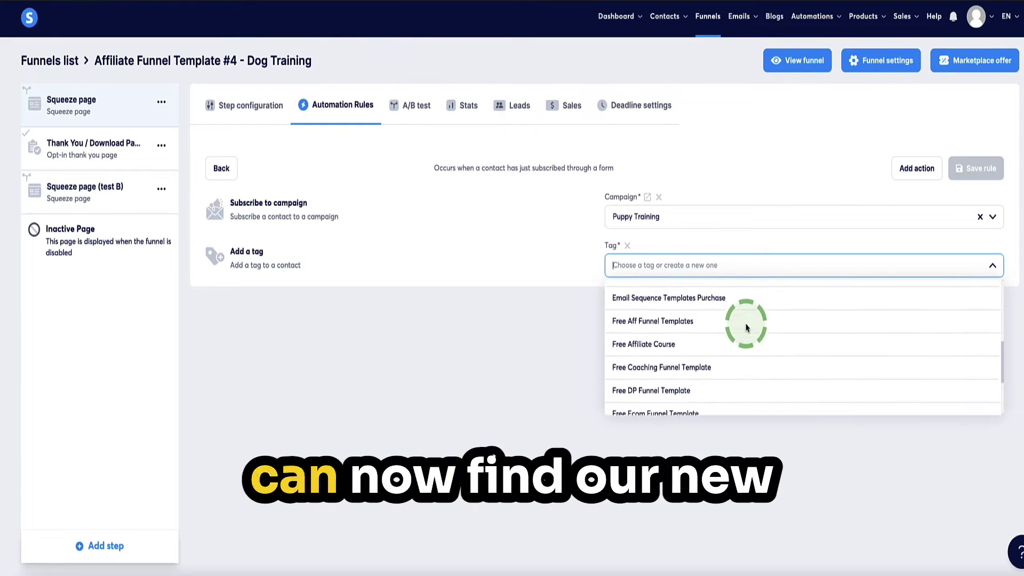
scroll(746, 327, "down", 2)
scroll(746, 327, "up", 4)
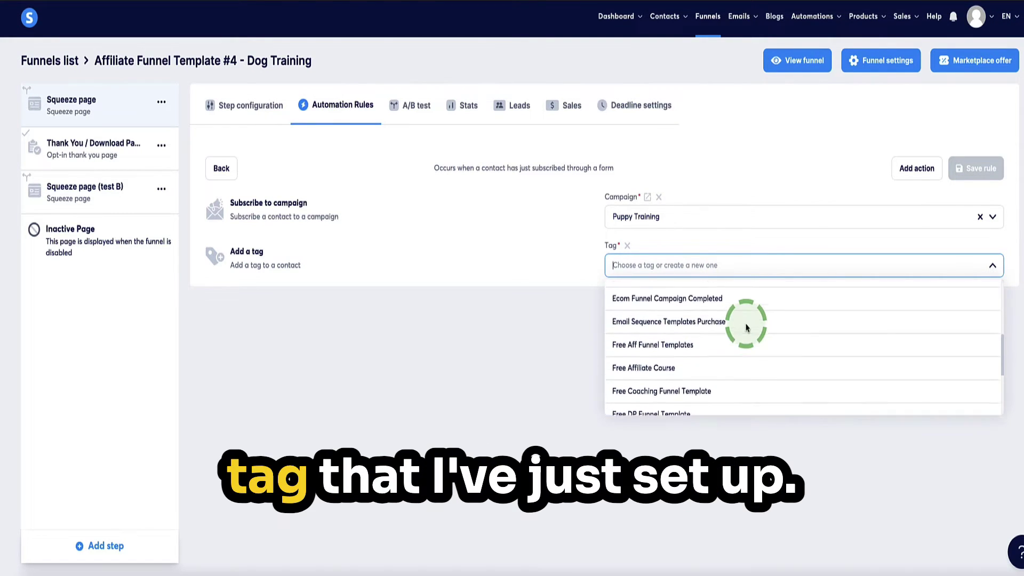
scroll(746, 327, "up", 4)
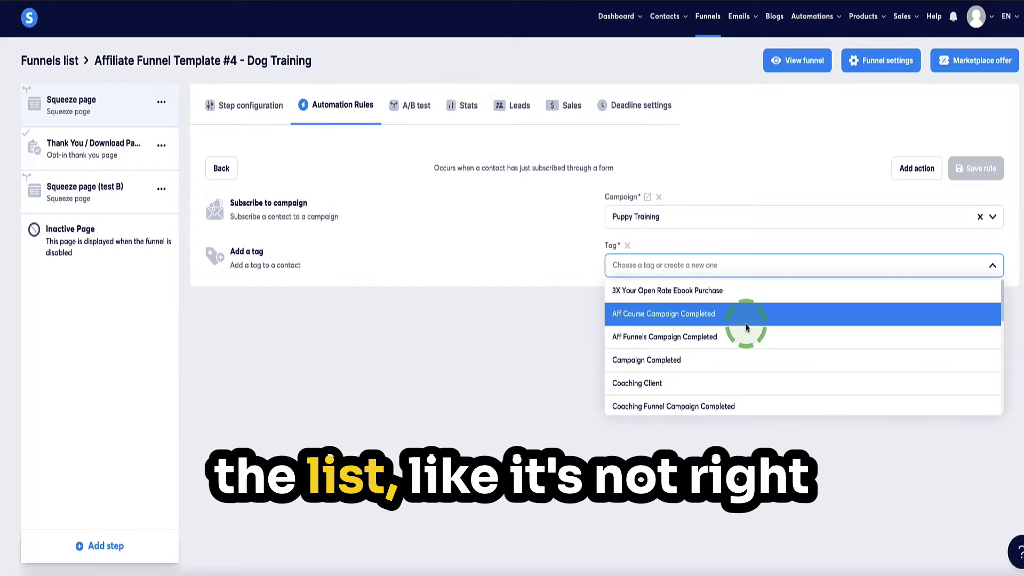
scroll(746, 327, "down", 5)
scroll(746, 327, "up", 5)
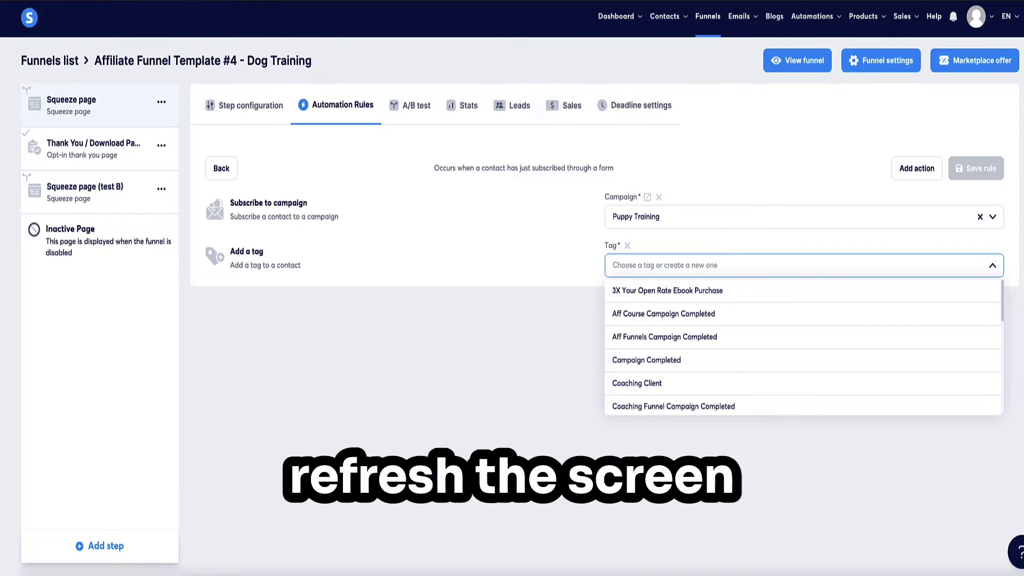
- Reload the funnel page, add an "Add a tag" action with the Puppy Training tag to the form-subscribed rule, and save it
key("F5")
left_click(312, 109)
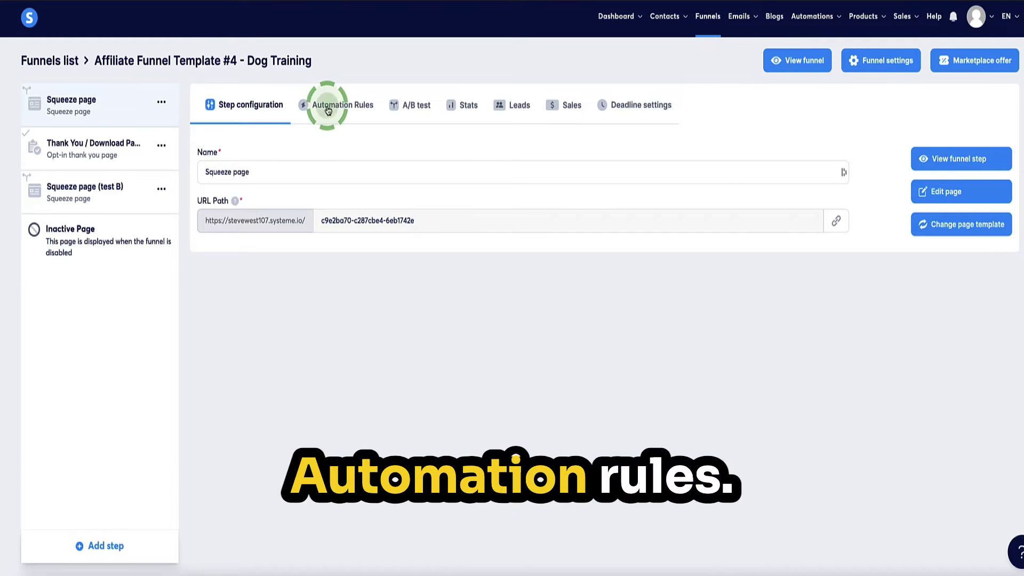
left_click(932, 169)
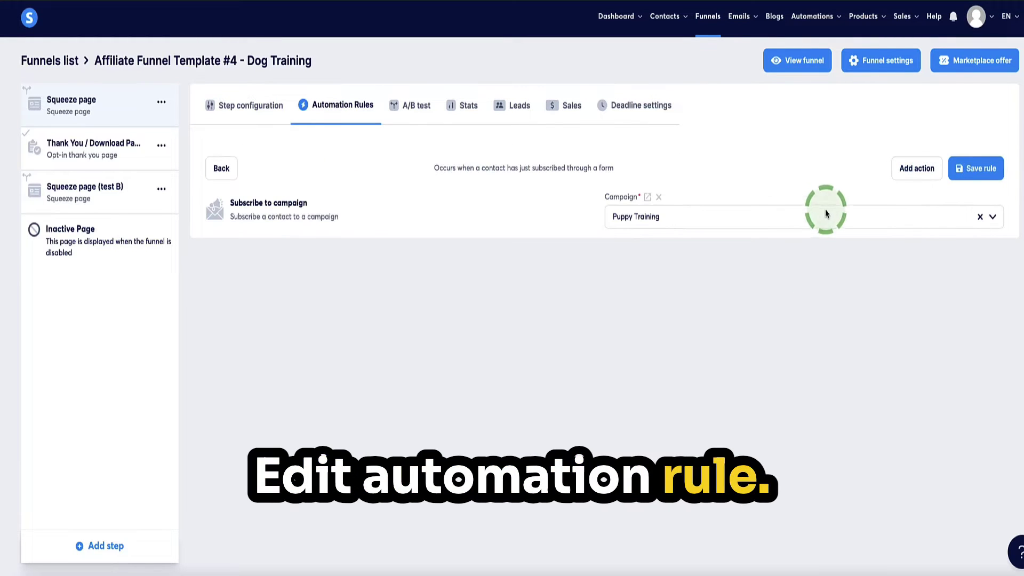
left_click(906, 169)
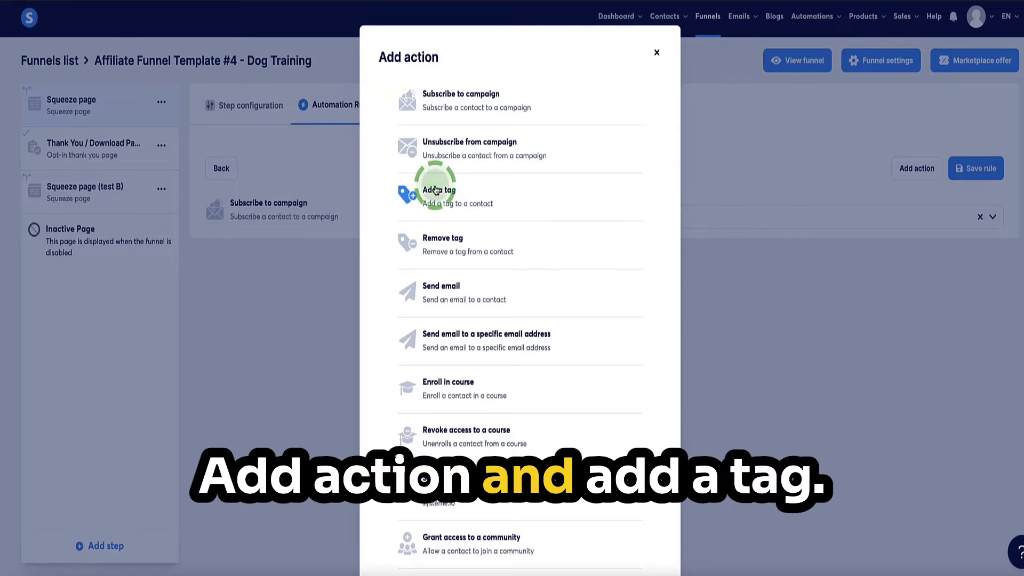
left_click(435, 190)
left_click(761, 264)
scroll(735, 330, "down", 4)
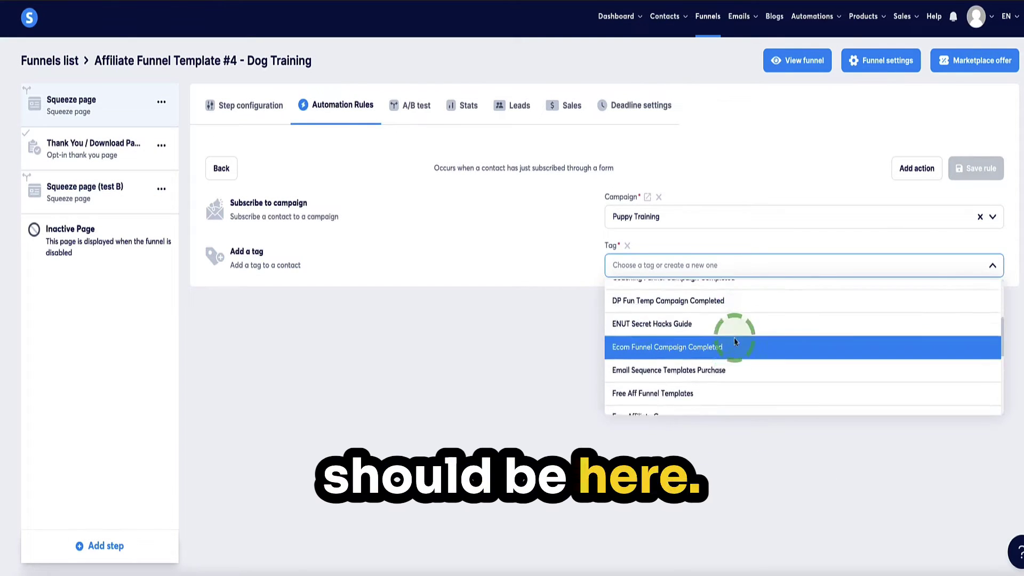
scroll(734, 341, "down", 3)
left_click(629, 353)
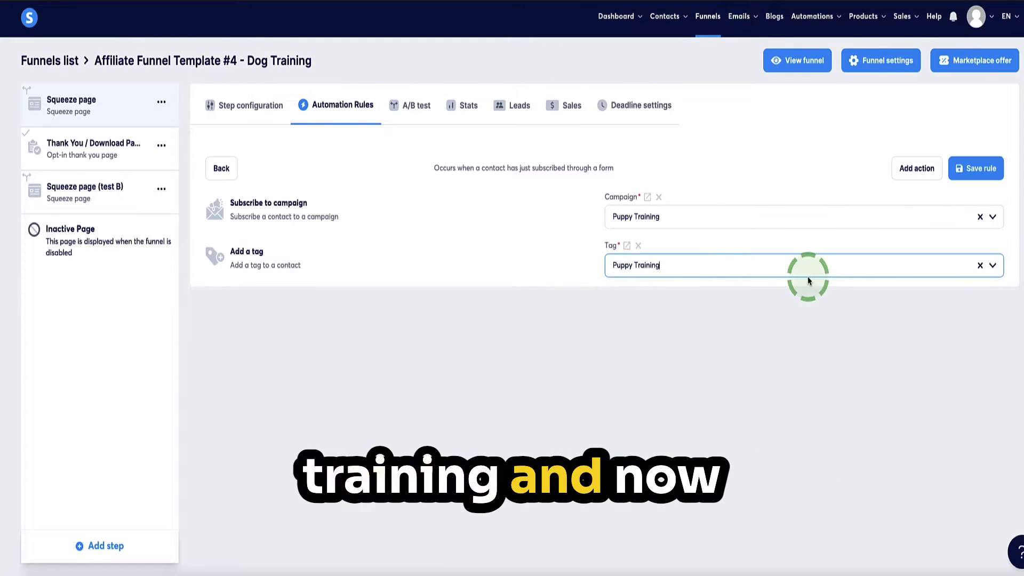
left_click(967, 182)
left_click(547, 196)
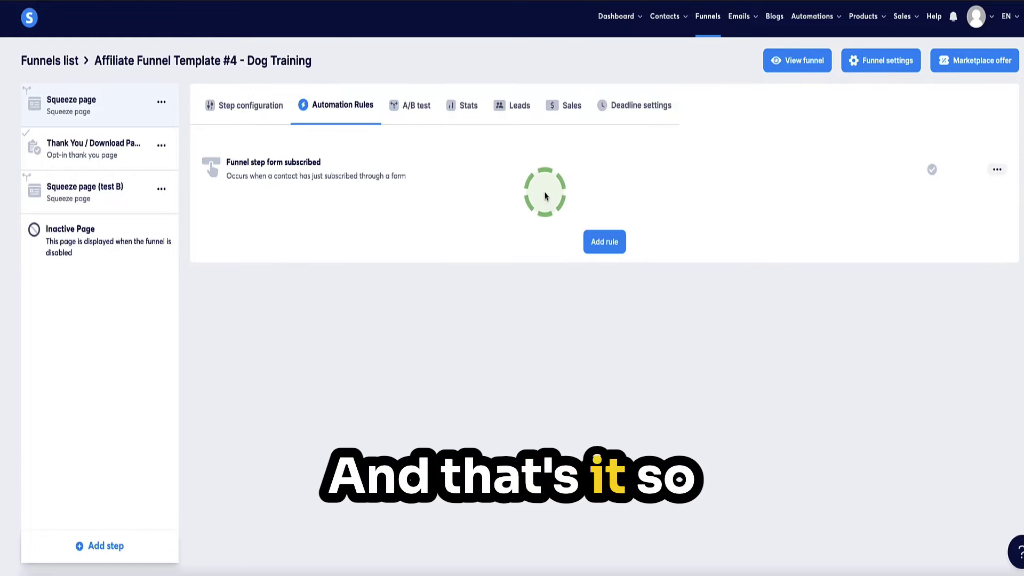
- Open the Order Form step of the Test sales funnel
left_click(664, 16)
left_click(667, 51)
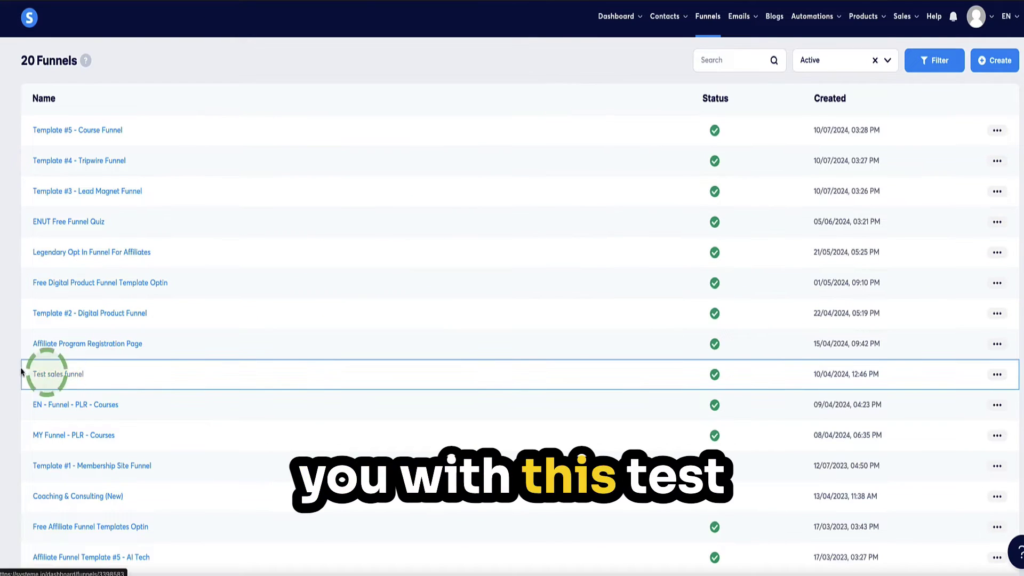
left_click(52, 375)
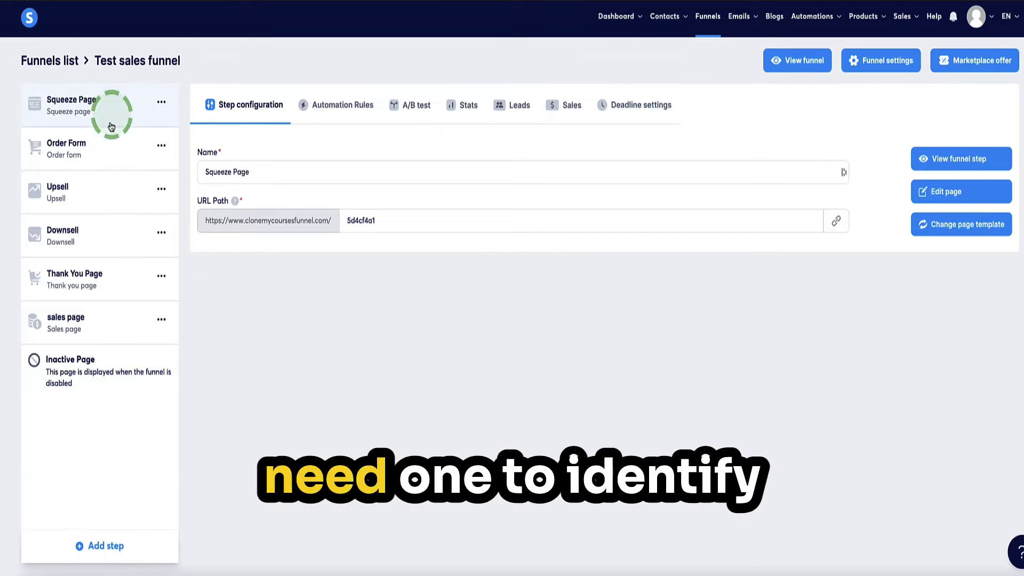
left_click(114, 154)
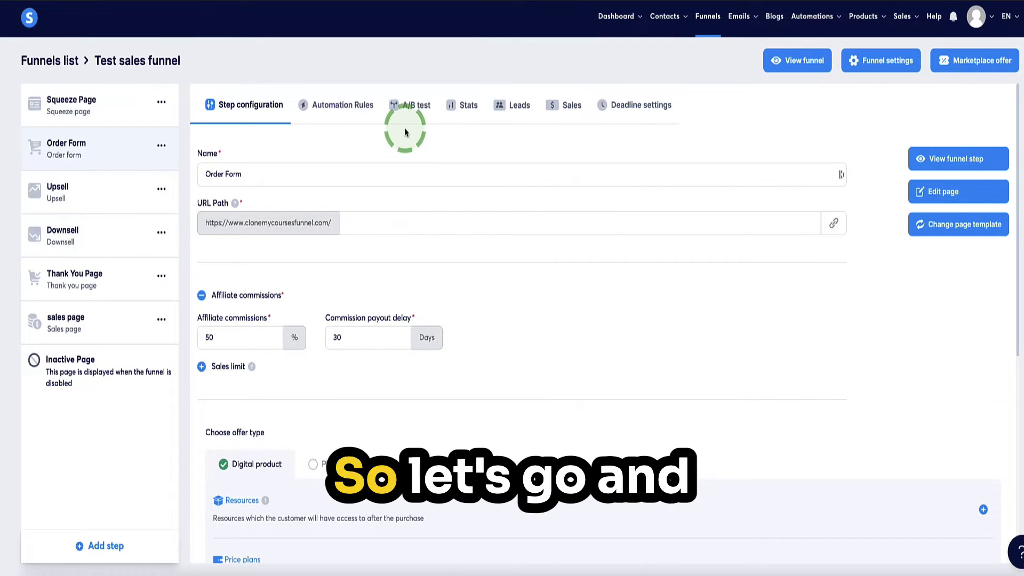
- Create a contact tag named "Product name lead" in the tags list
mouse_move(667, 21)
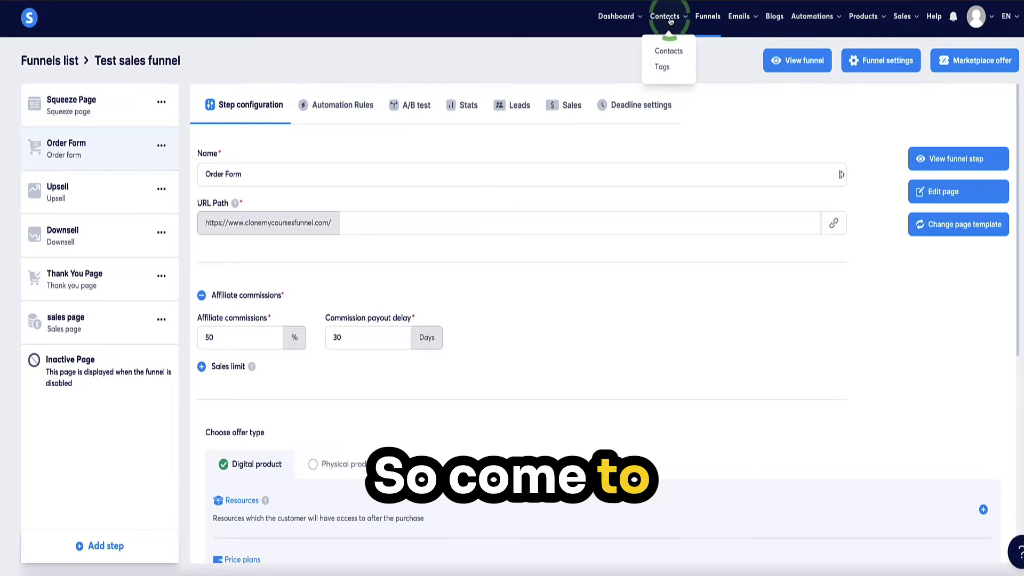
left_click(666, 68)
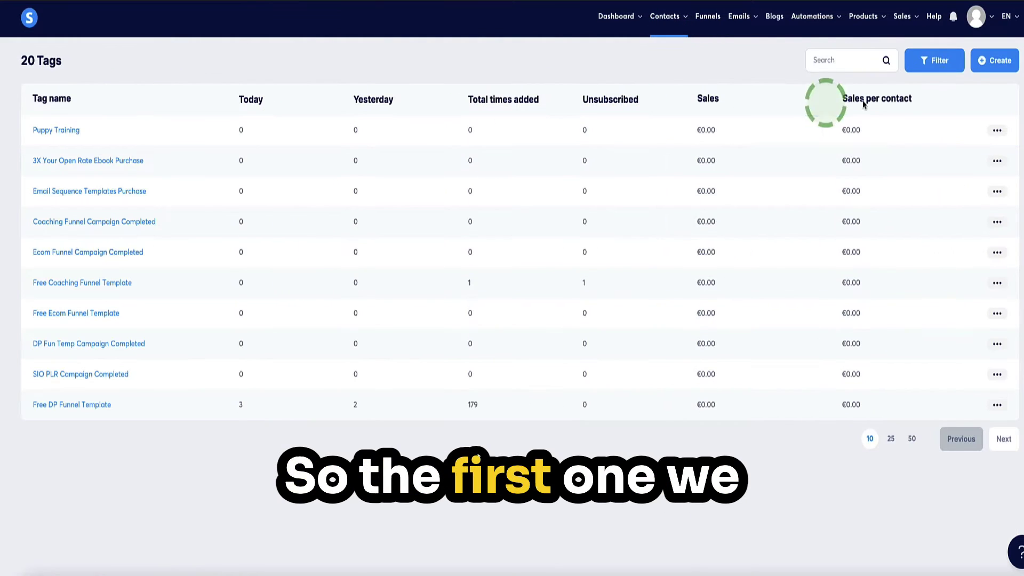
left_click(989, 63)
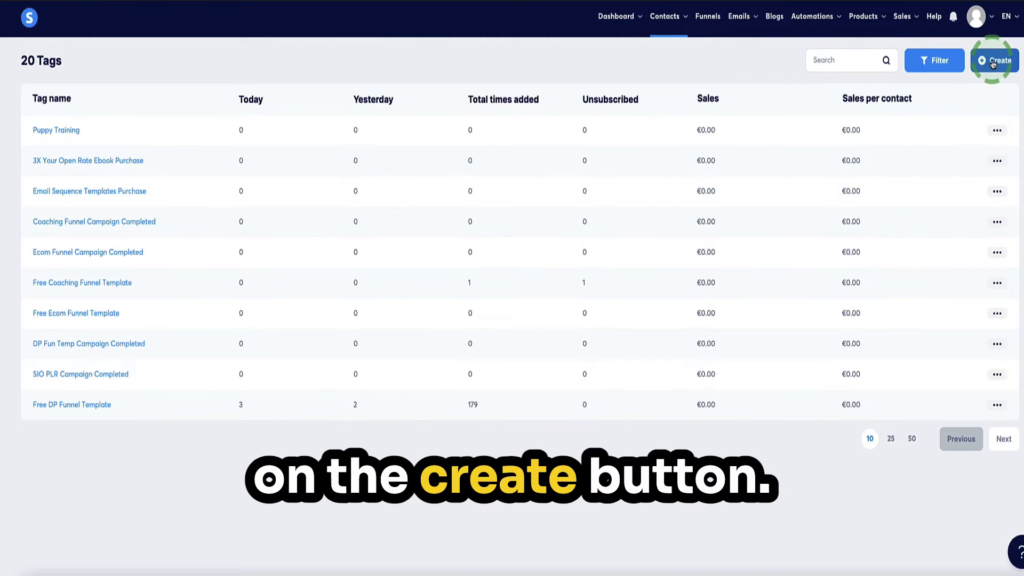
left_click(422, 293)
left_click(424, 295)
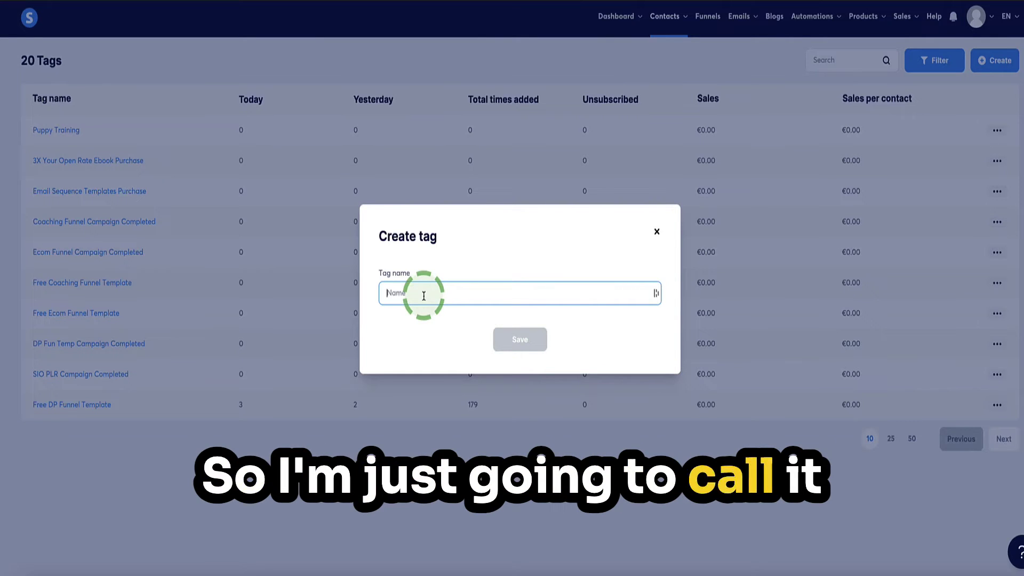
type("Product name le")
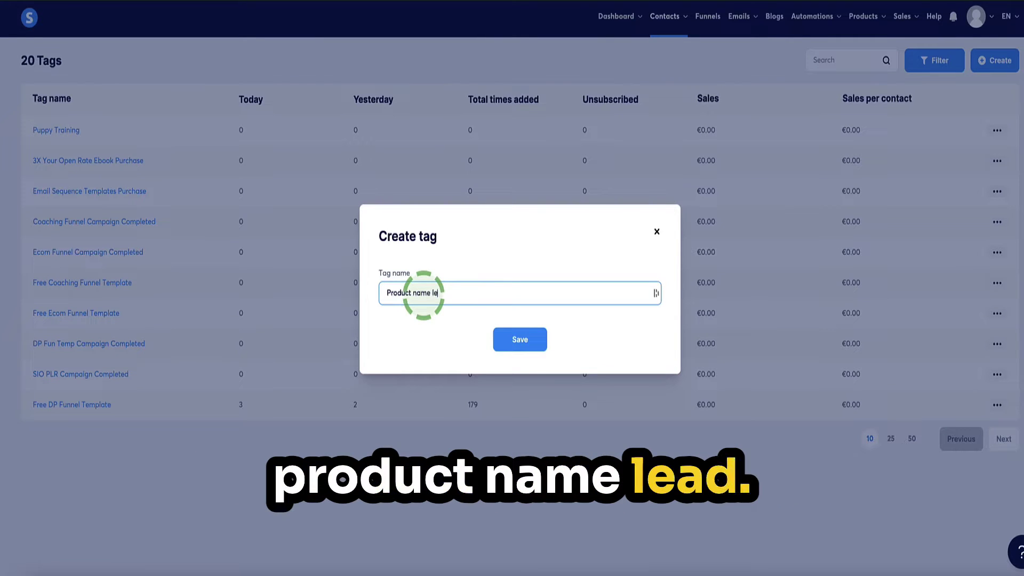
type("ad")
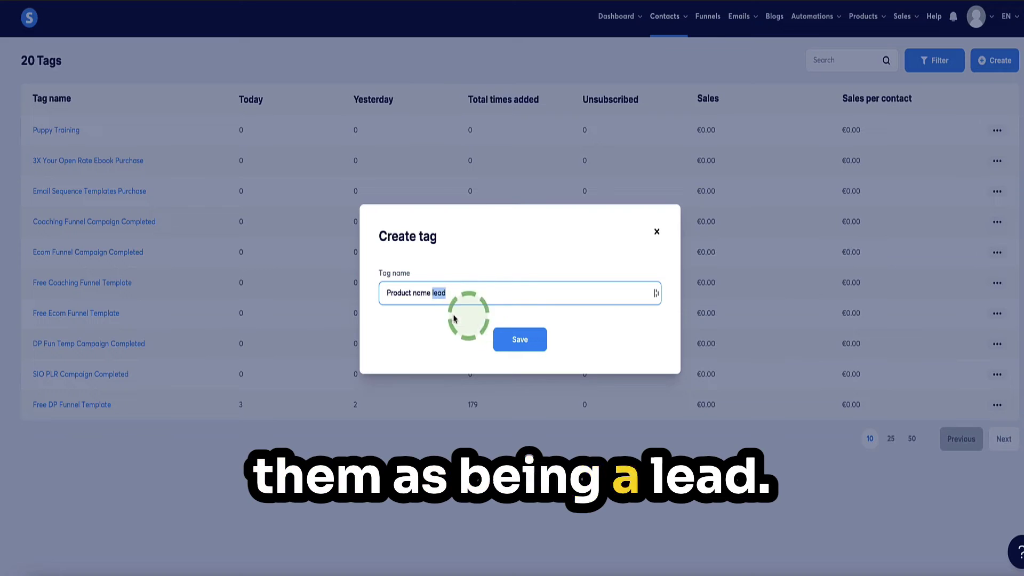
left_click(505, 337)
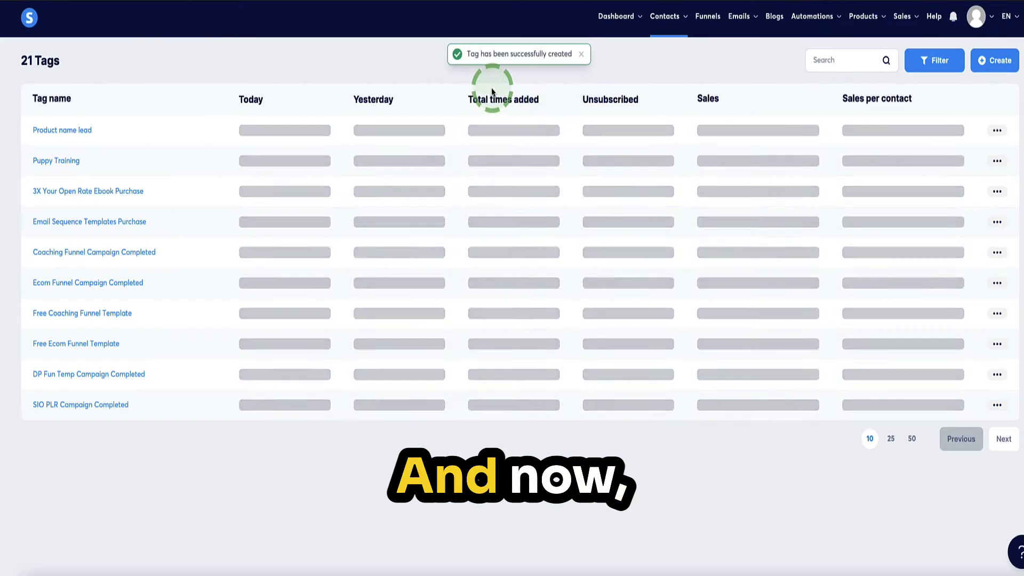
- Create a contact tag named "Product name 1" for buyers of the main product
left_click(995, 61)
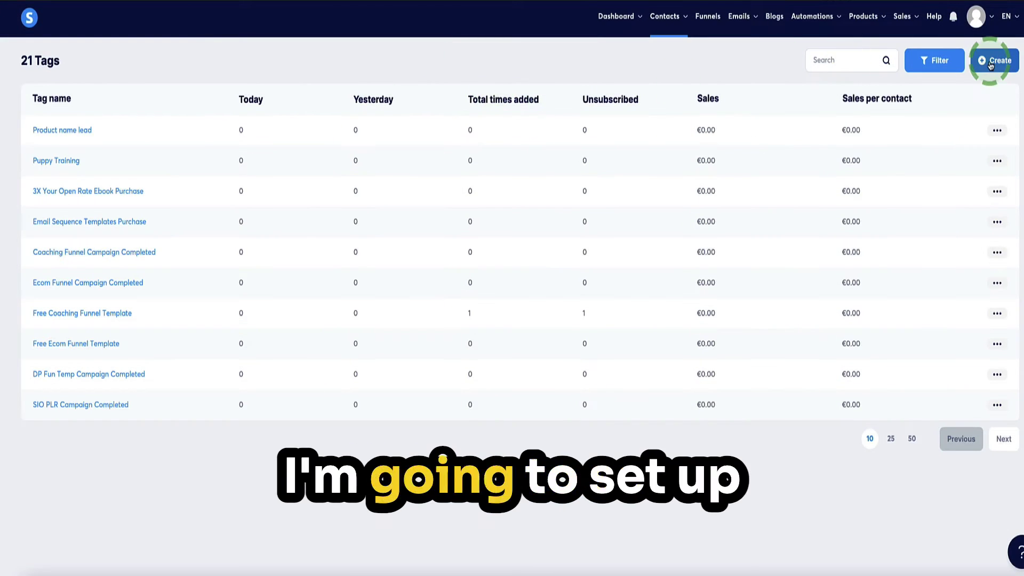
left_click(396, 203)
left_click(402, 291)
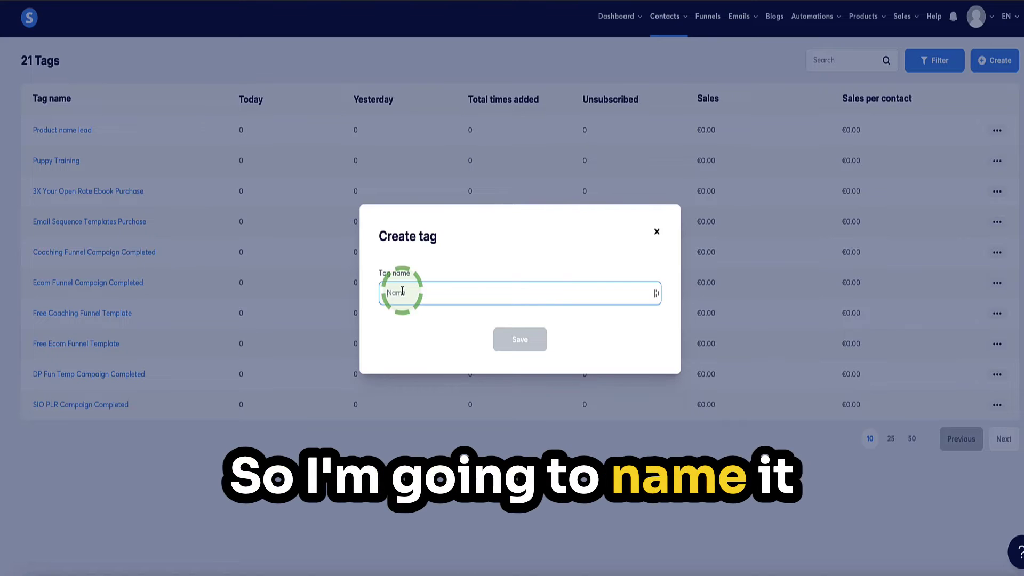
type("Product name 1")
left_click(502, 339)
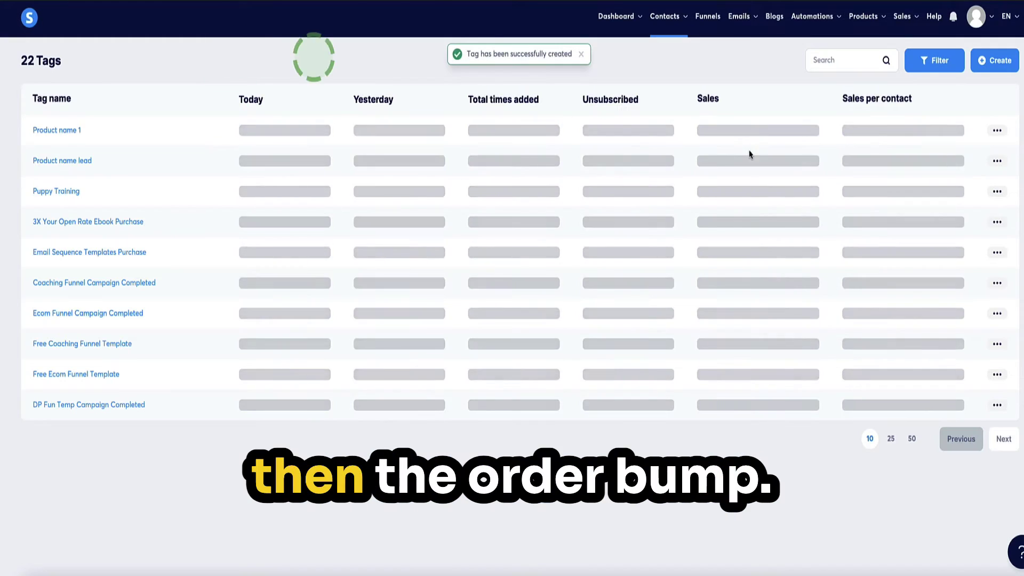
- Create two more contact tags named "Order bump" and "upsell"
left_click(994, 60)
left_click(418, 295)
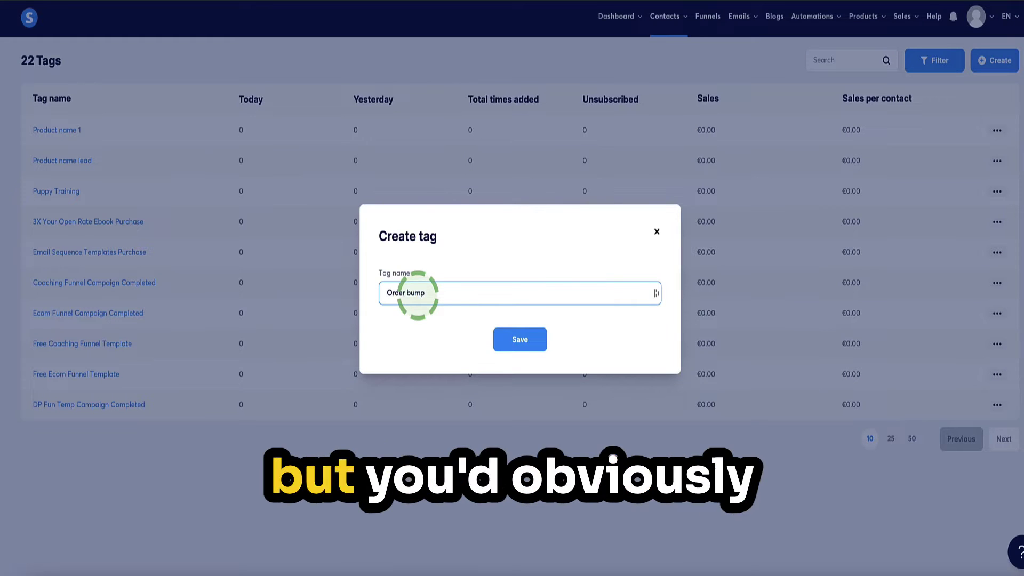
left_click(500, 338)
left_click(993, 60)
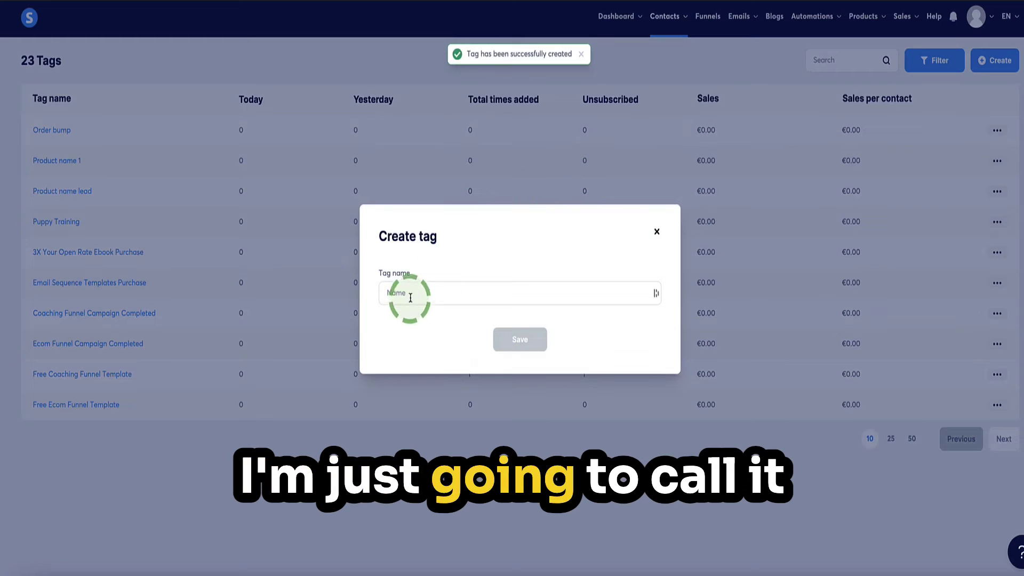
type("upsell")
left_click(520, 339)
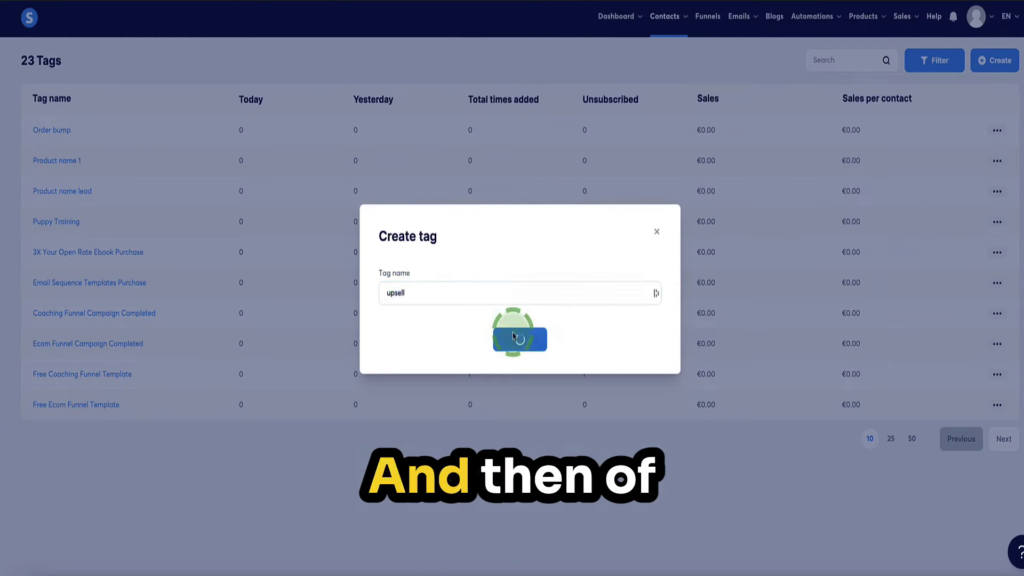
- Create a contact tag named "Downsell" and save it
left_click(923, 120)
left_click(995, 60)
left_click(500, 295)
type("Dowbsell")
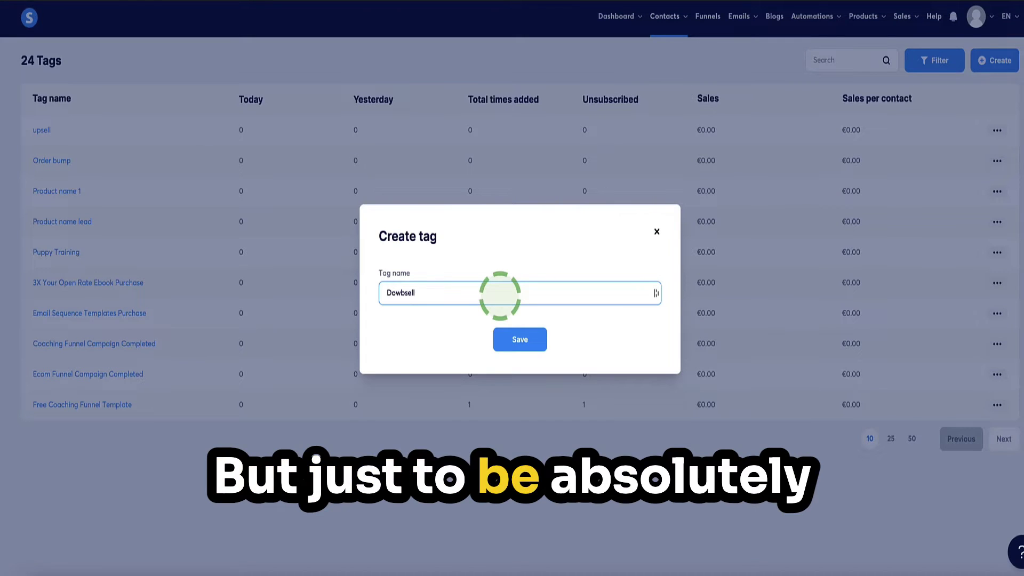
key("Home")
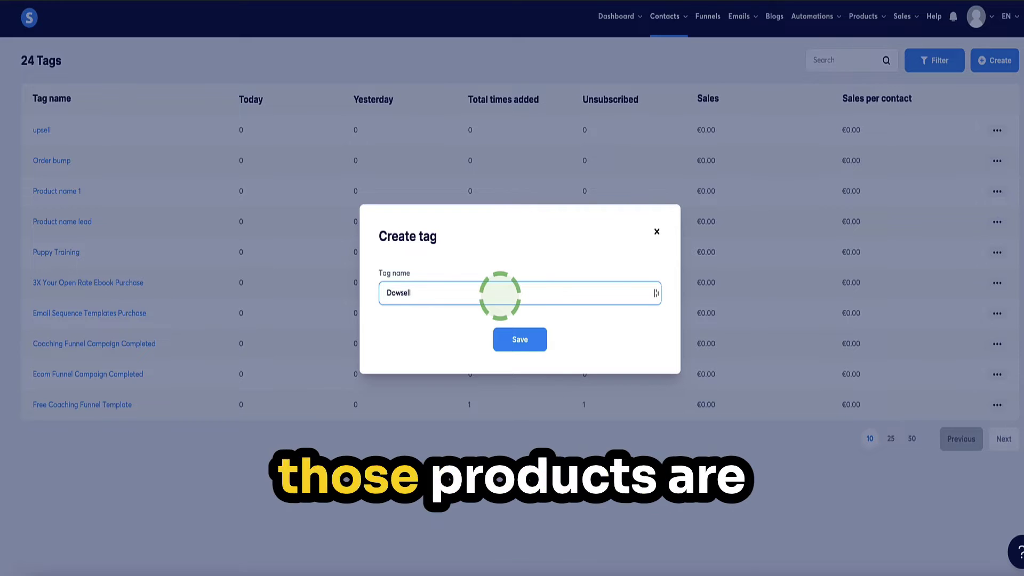
left_click(515, 337)
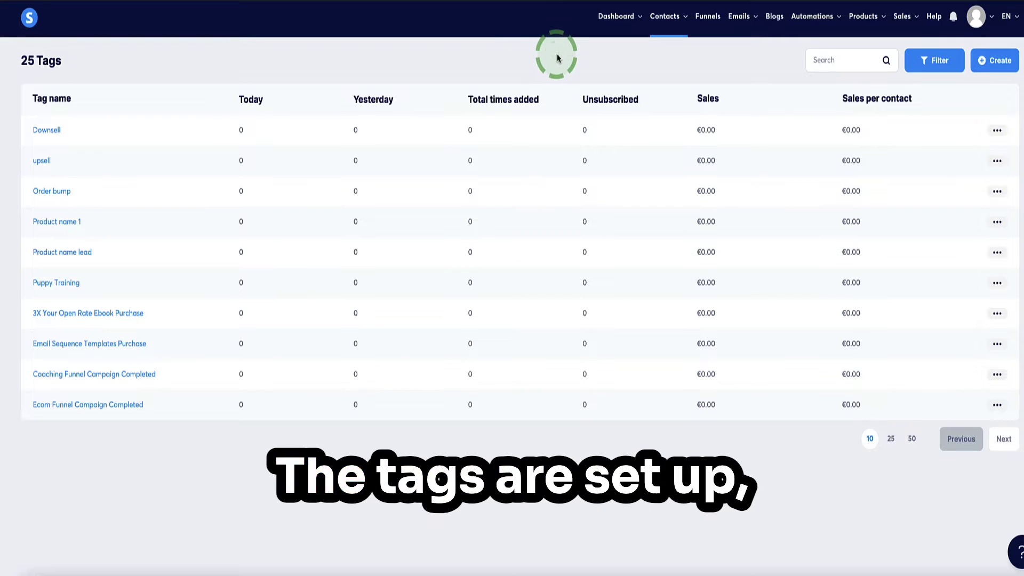
- Open the Squeeze Page of the Test sales funnel and start an automation rule with the "Funnel step form subscribed" trigger
left_click(710, 17)
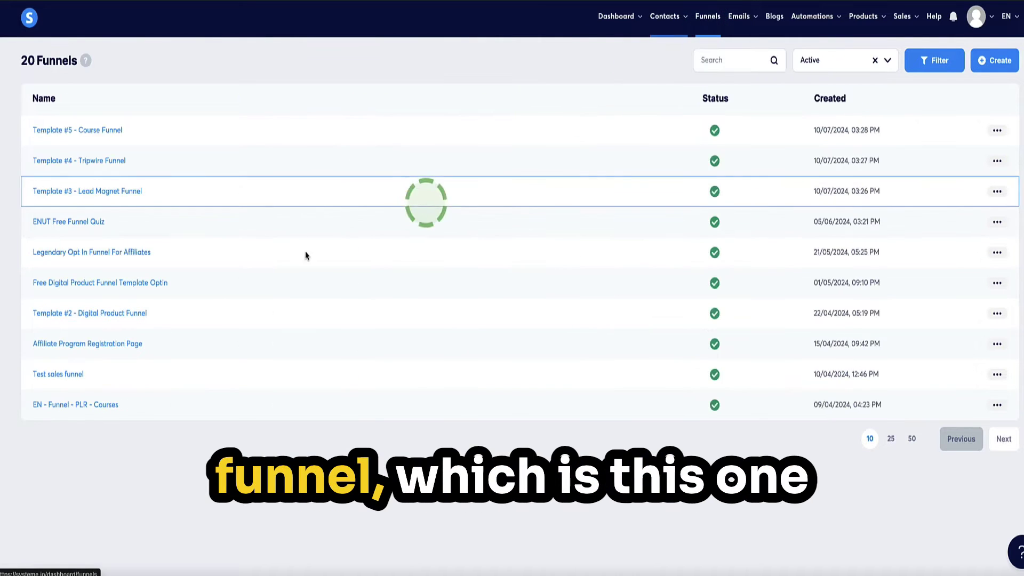
left_click(54, 501)
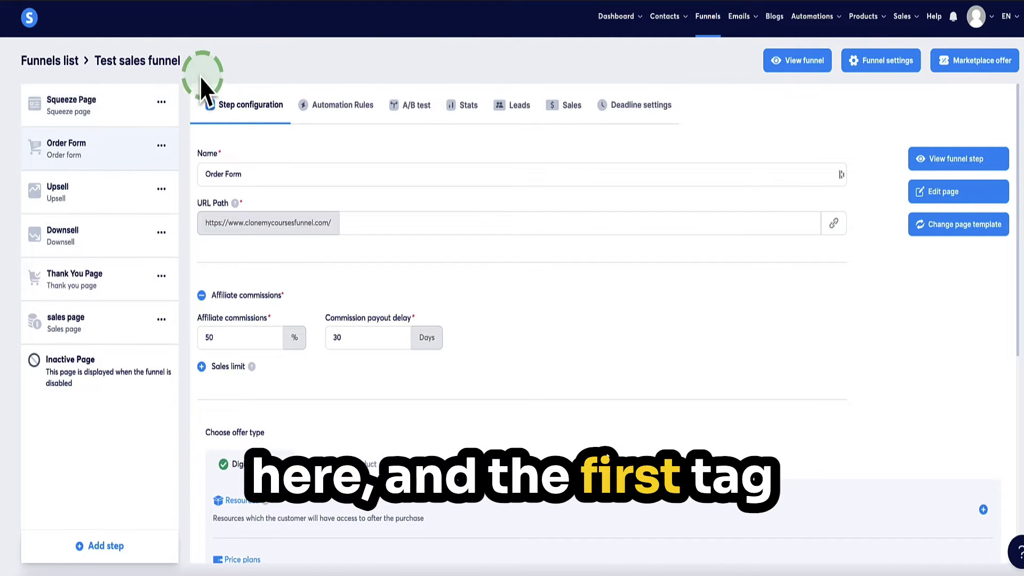
left_click(123, 104)
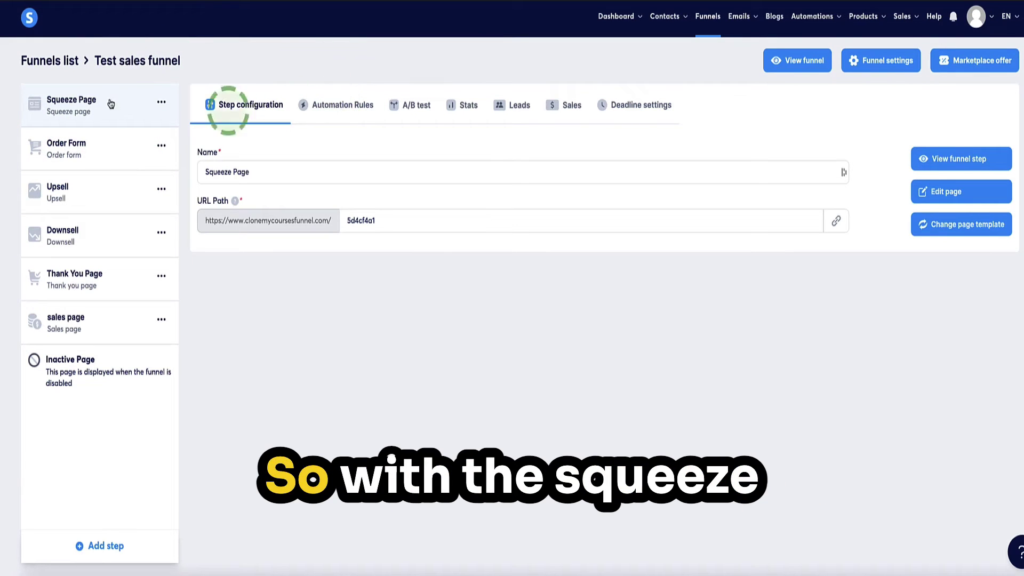
left_click(331, 108)
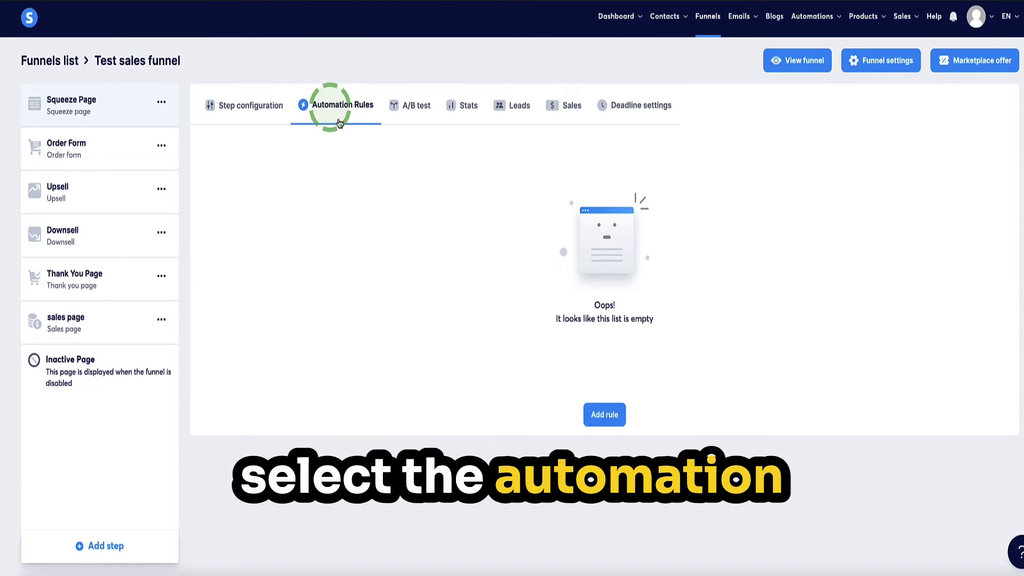
left_click(602, 417)
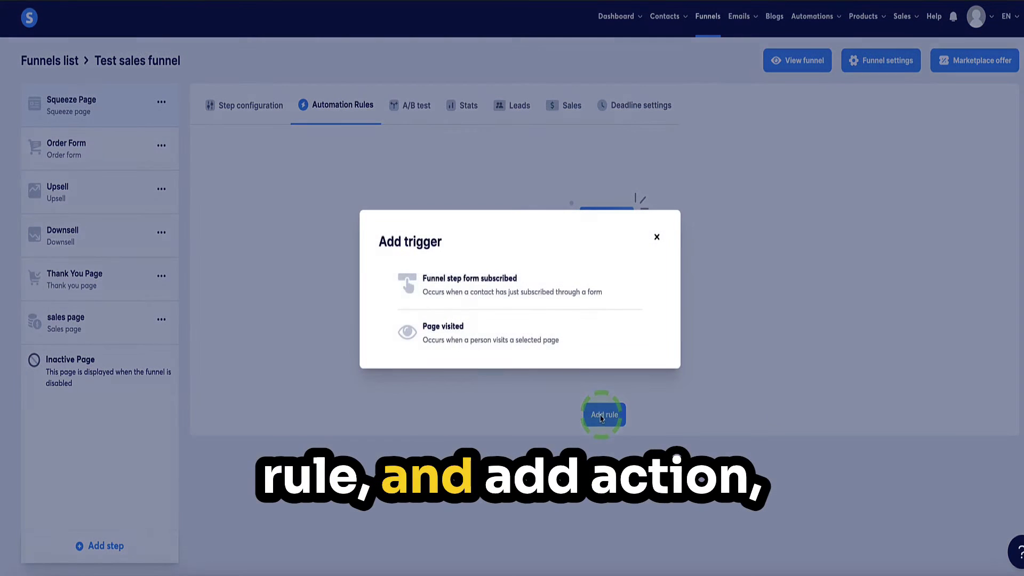
left_click(441, 286)
- Add an "Add a tag" action with the "Product name lead" tag to the form-subscribed rule and save the rule
left_click(917, 168)
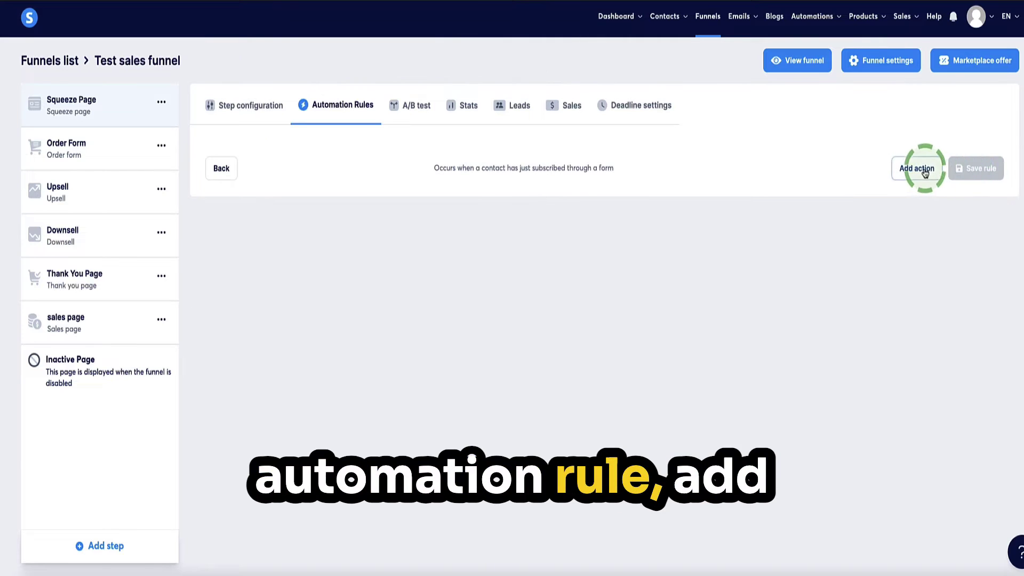
left_click(451, 200)
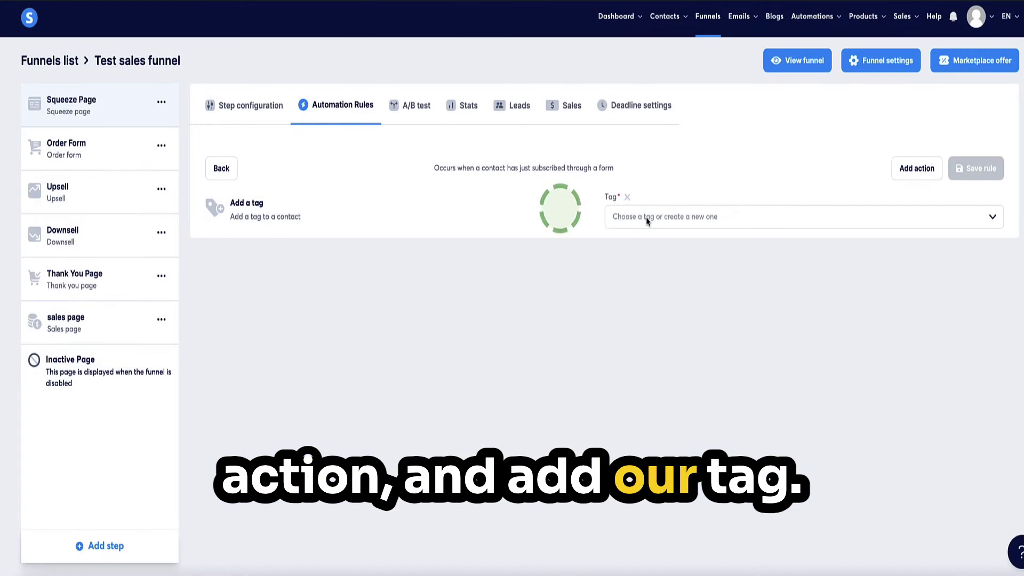
left_click(647, 213)
scroll(660, 278, "down", 3)
scroll(633, 296, "down", 1)
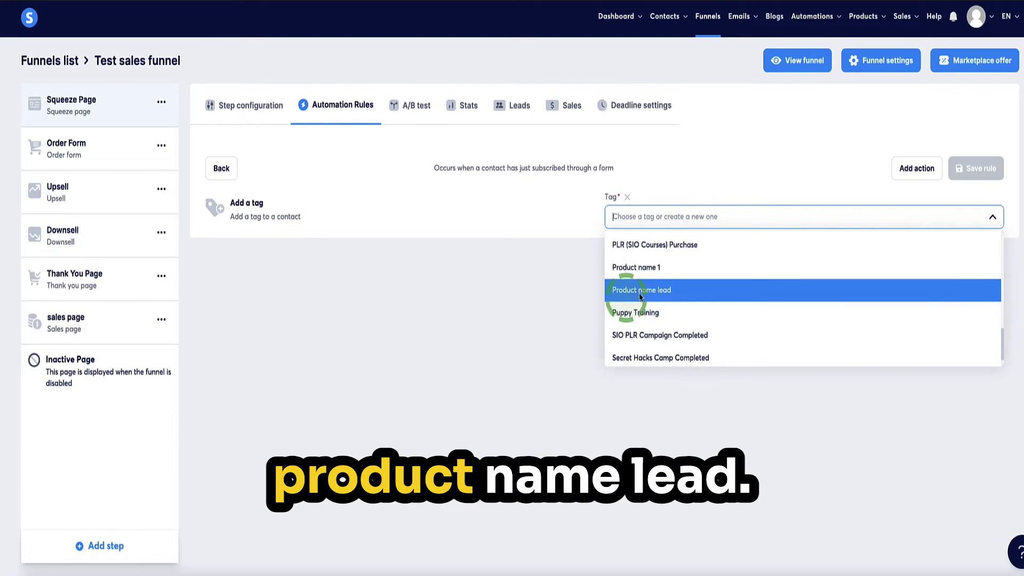
left_click(645, 290)
left_click(975, 168)
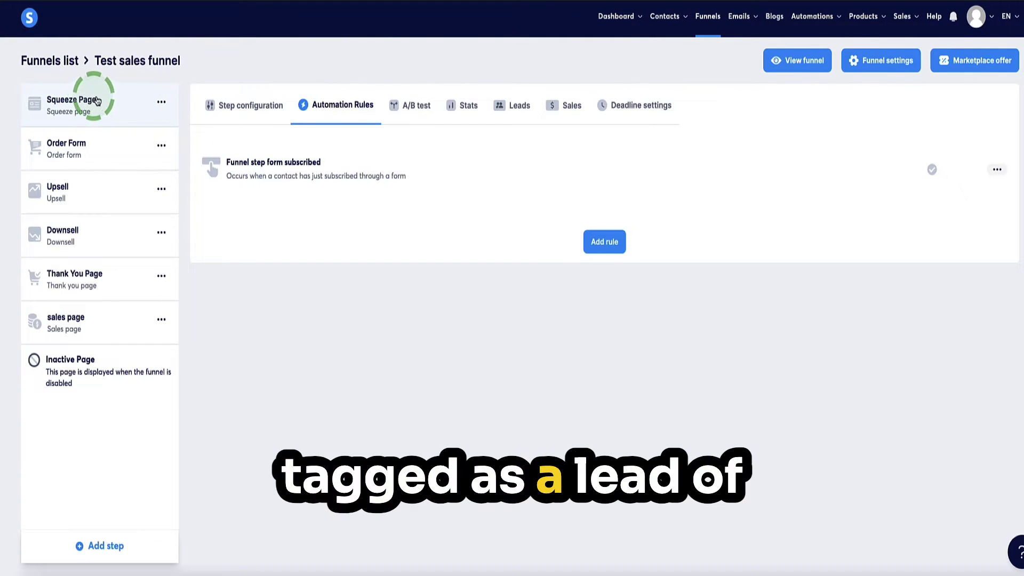
- Go back to the contact tags list and review the lead tag alongside the product purchase tags
left_click(78, 147)
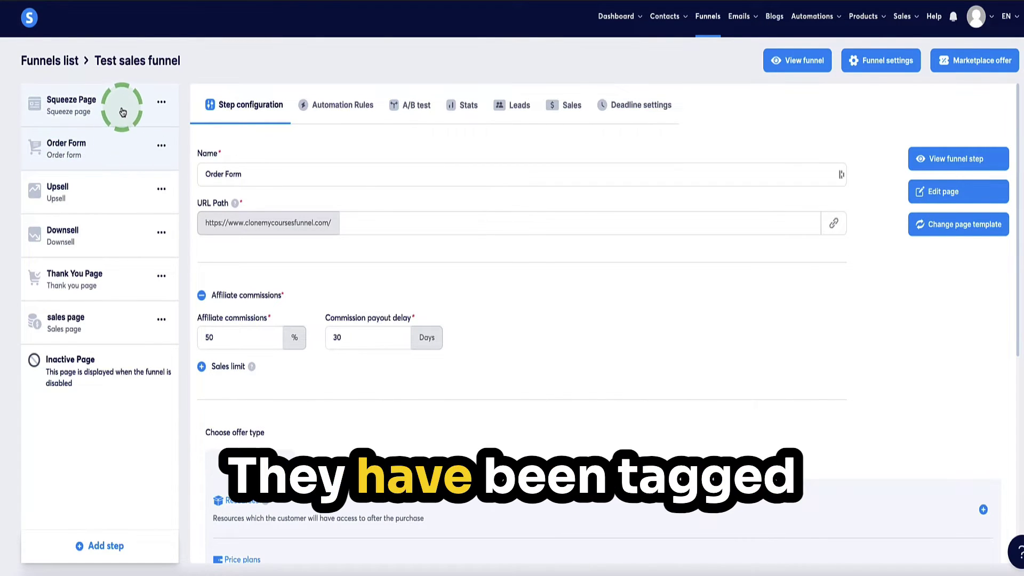
left_click(664, 37)
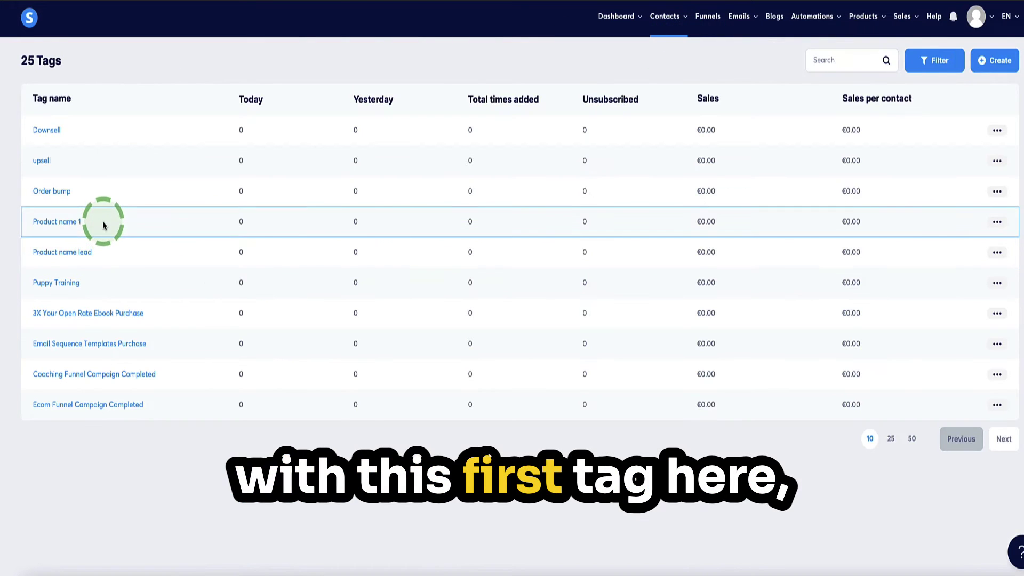
left_click_drag(109, 248, 18, 251)
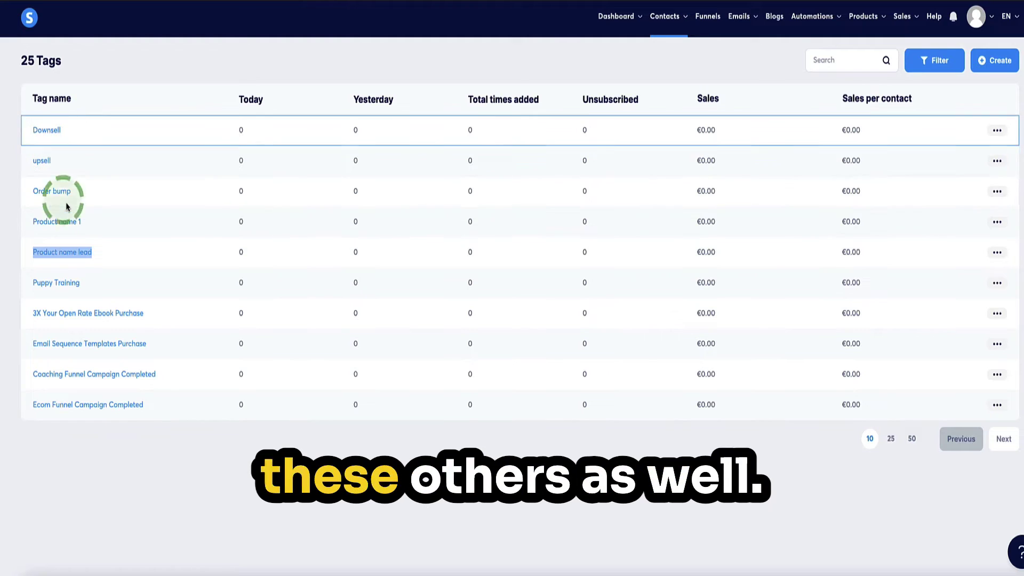
left_click(109, 256)
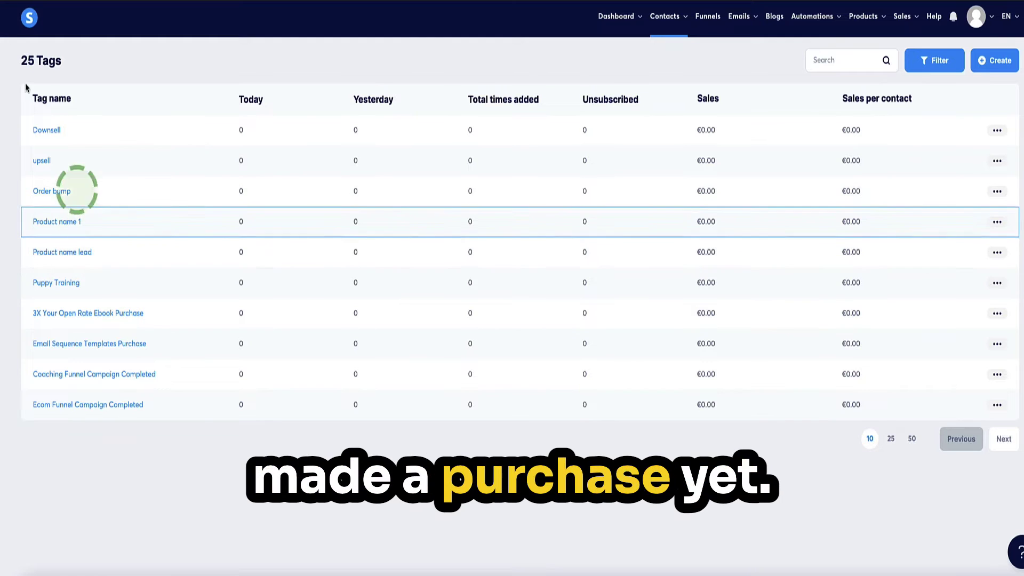
- Open the Order Form step of the Test sales funnel and go to the resources of its digital product offer
left_click(706, 21)
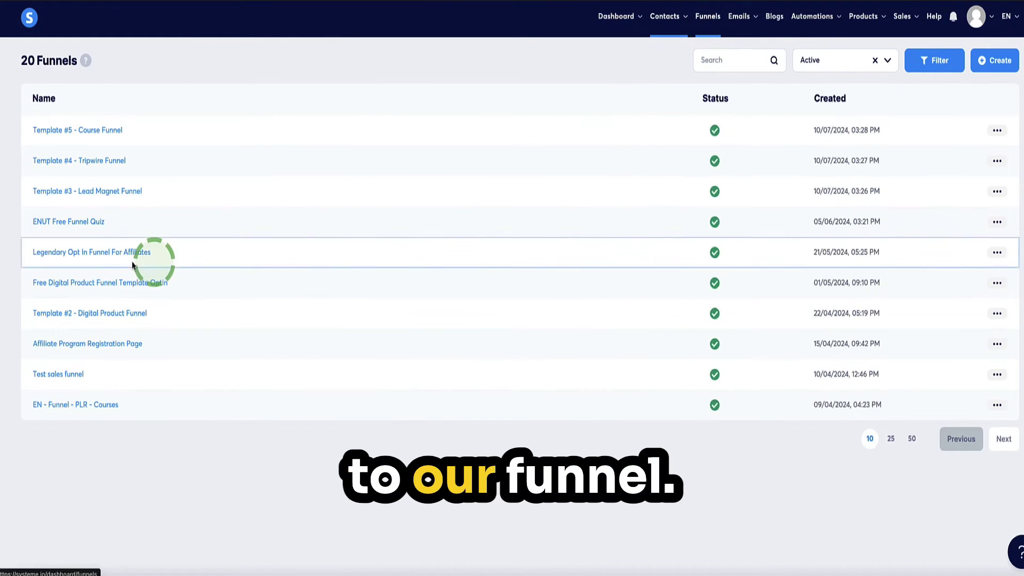
left_click(53, 368)
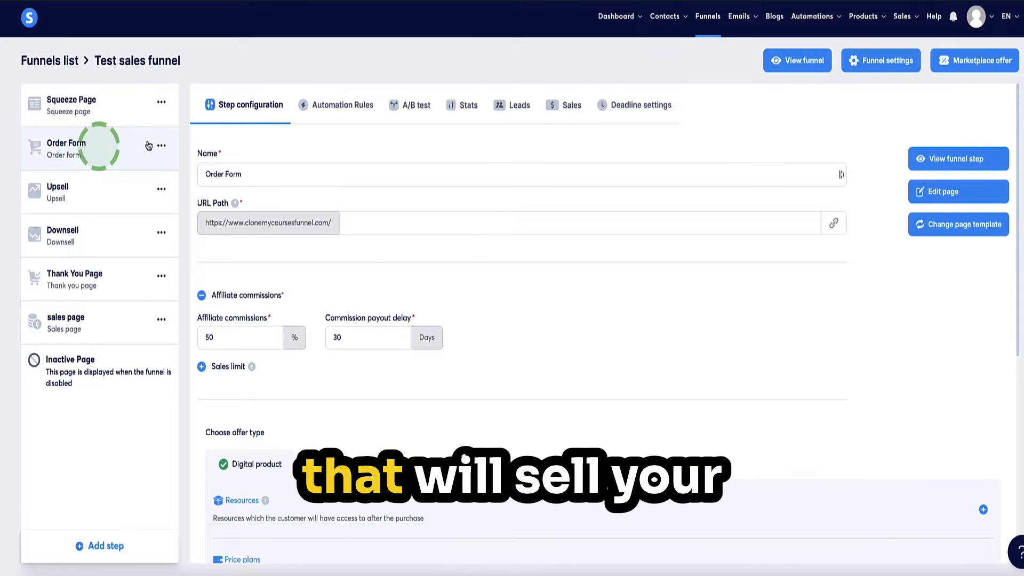
scroll(315, 193, "down", 3)
scroll(314, 193, "down", 5)
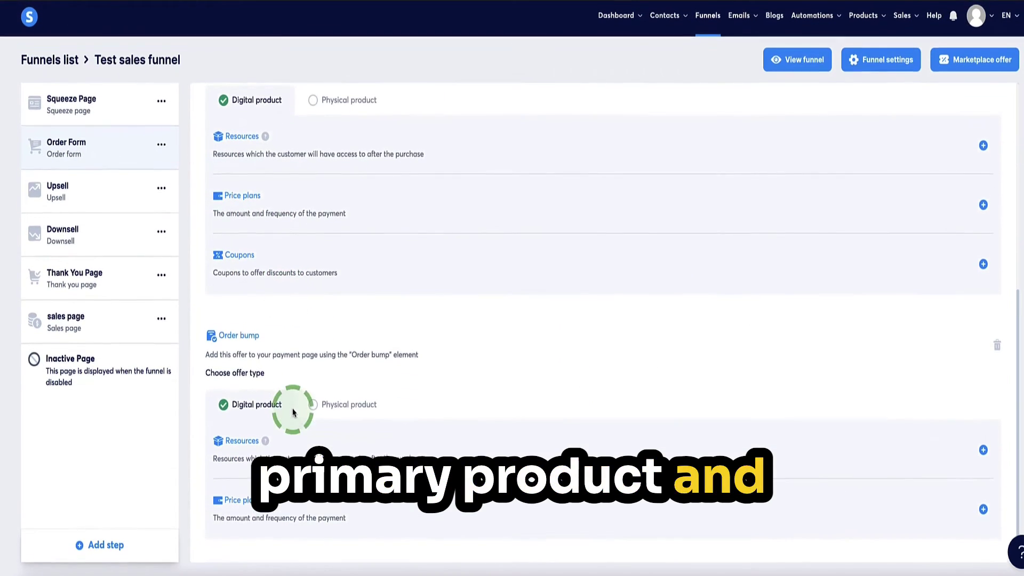
scroll(300, 362, "up", 7)
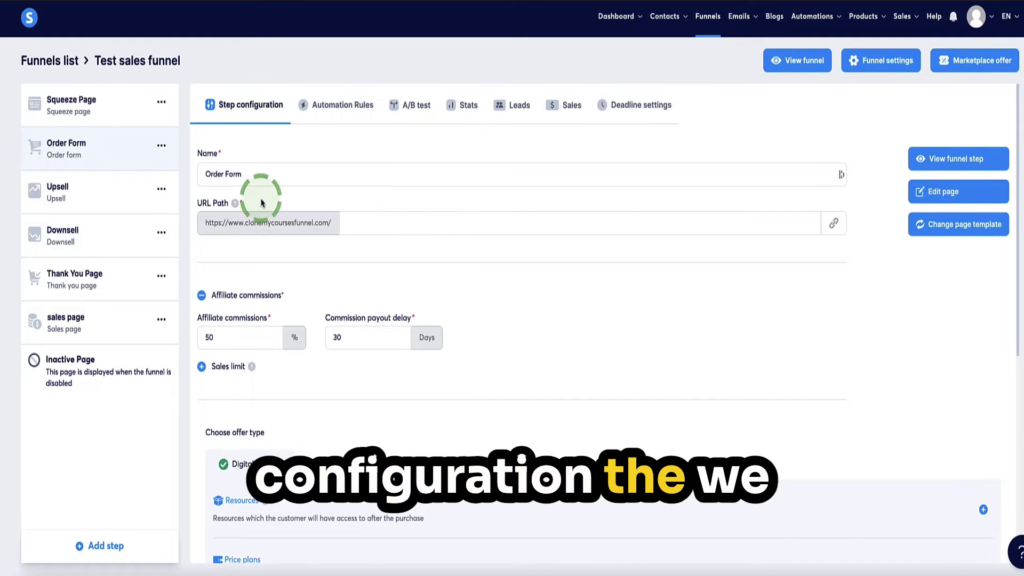
scroll(270, 256, "down", 5)
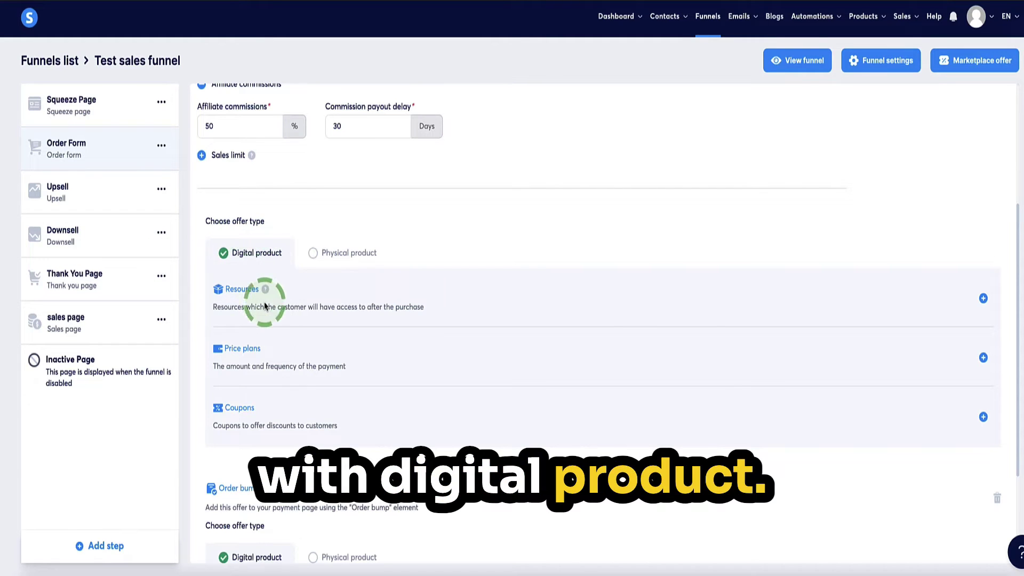
- Add a Tags resource with the "Product name 1" tag to the Order Form's main digital product and save it
left_click(983, 299)
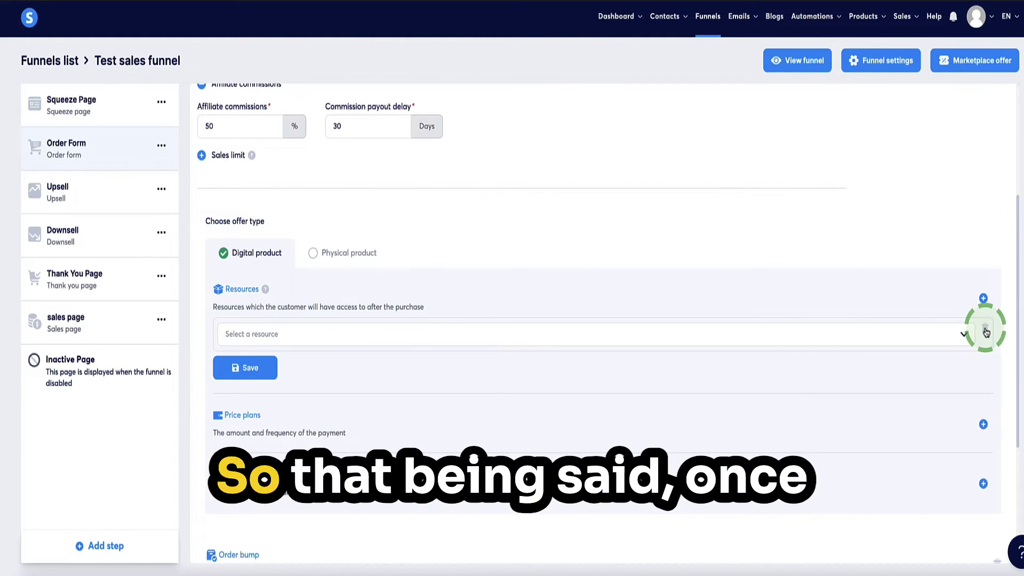
left_click(964, 336)
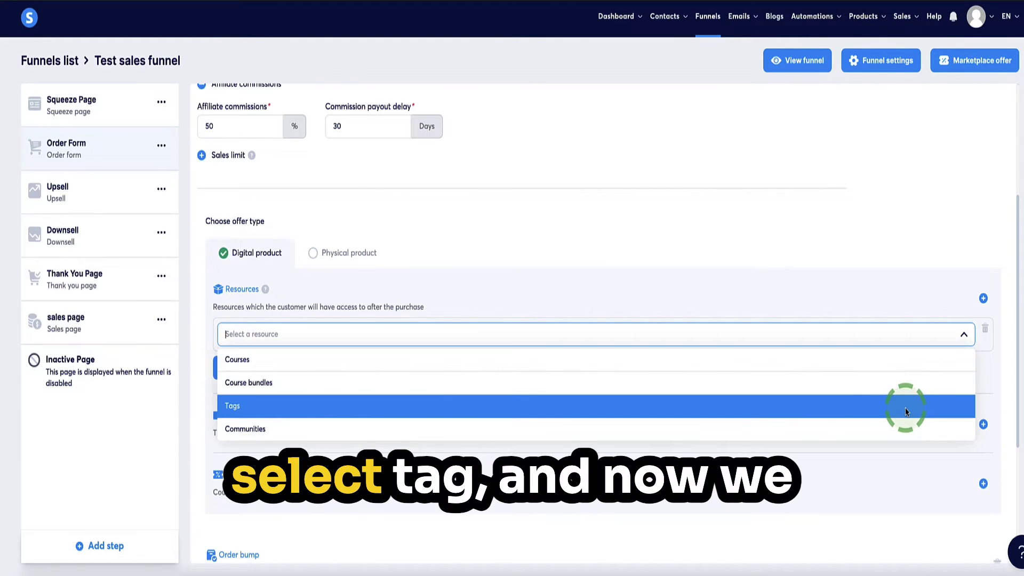
left_click(900, 408)
left_click(964, 352)
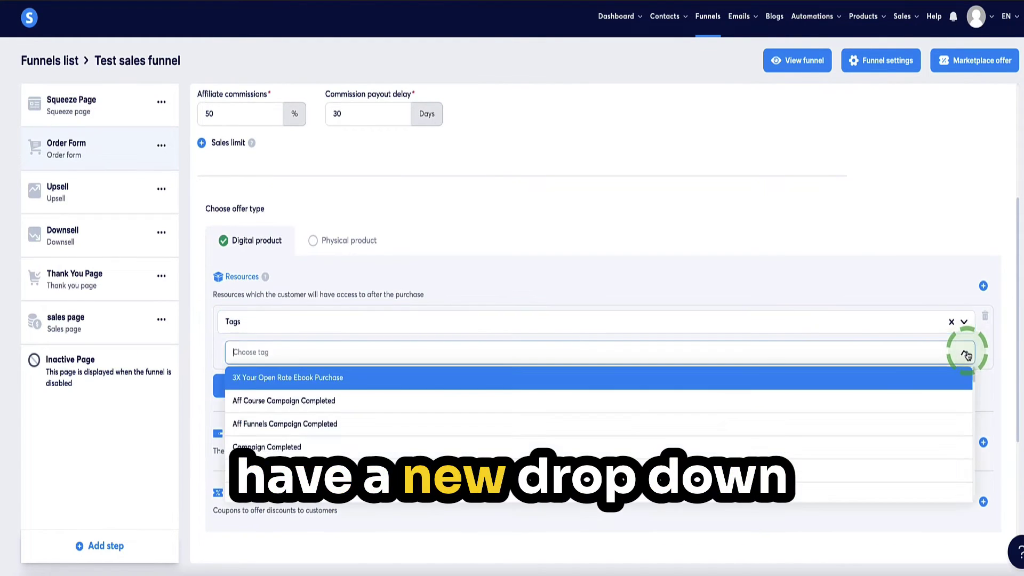
scroll(825, 407, "down", 10)
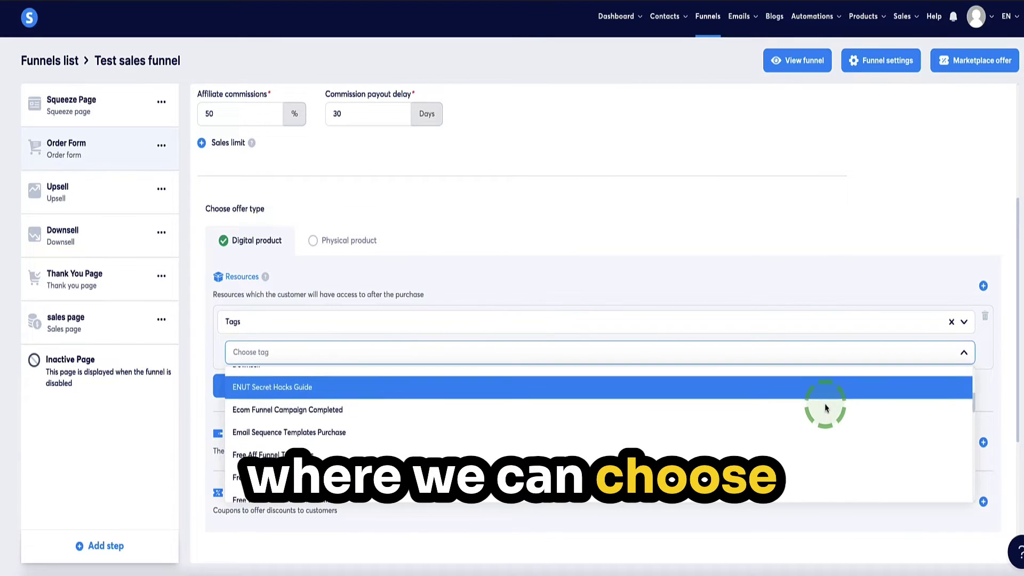
scroll(825, 408, "down", 5)
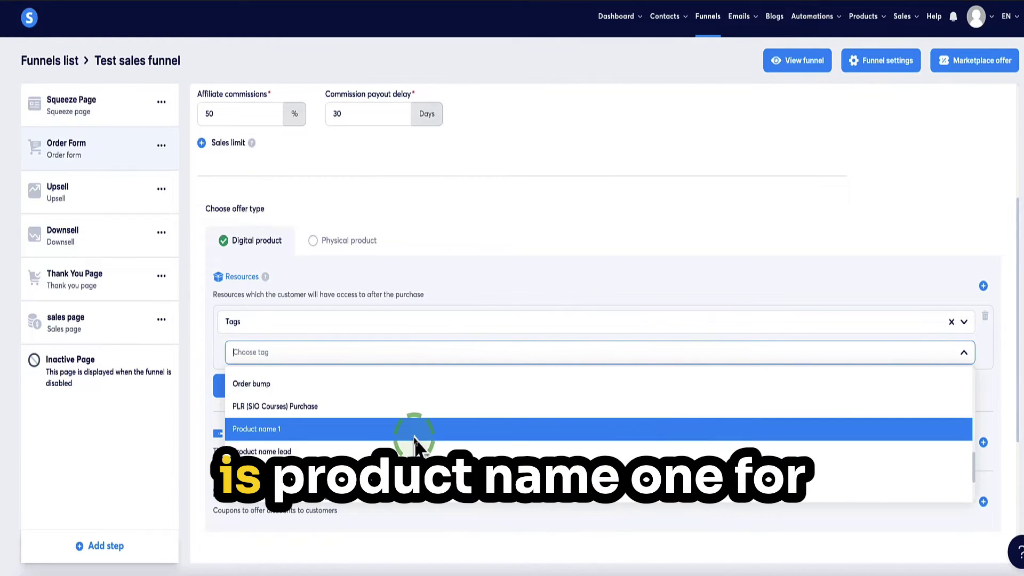
left_click(250, 428)
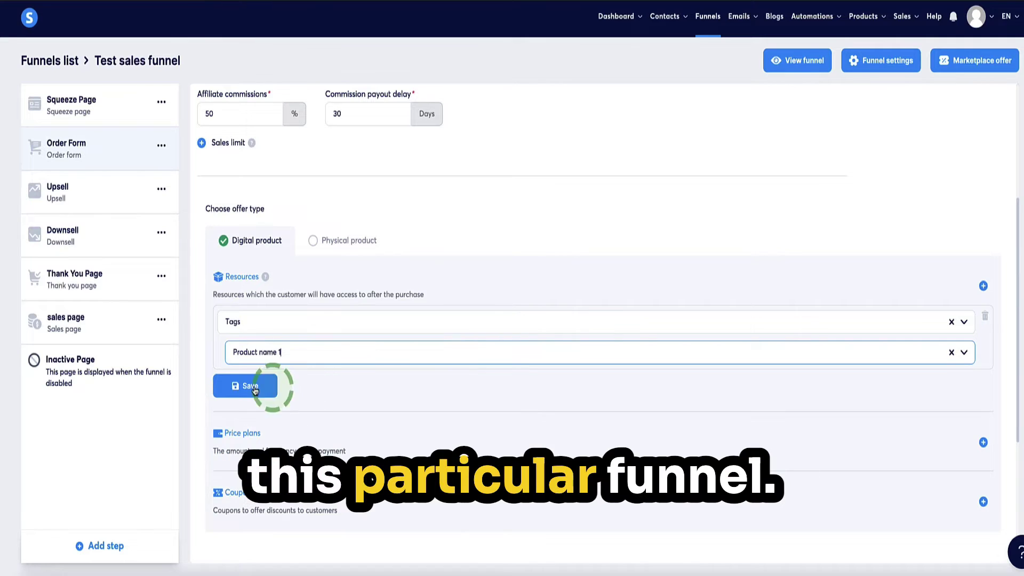
left_click(256, 353)
left_click(257, 354)
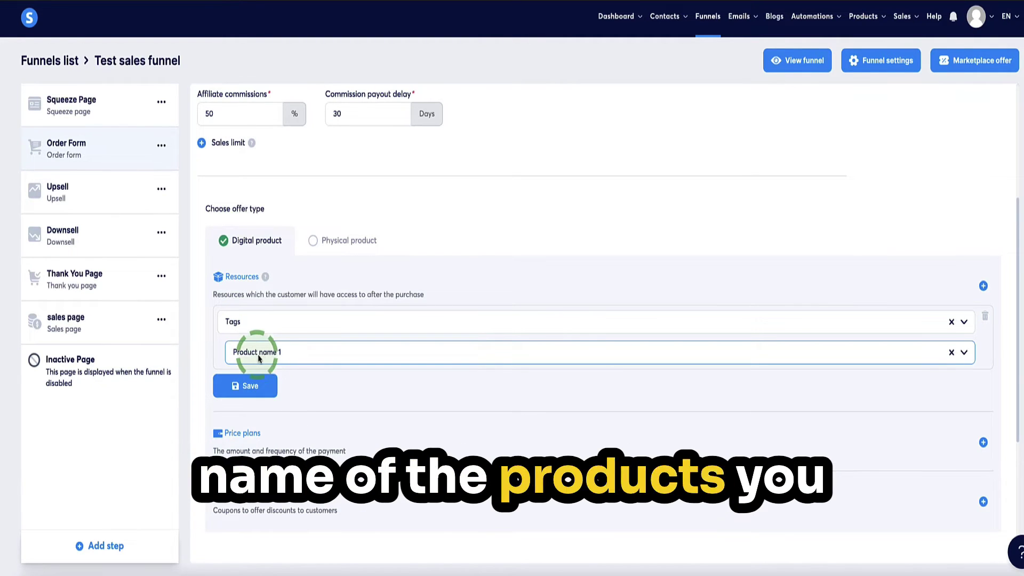
left_click(250, 385)
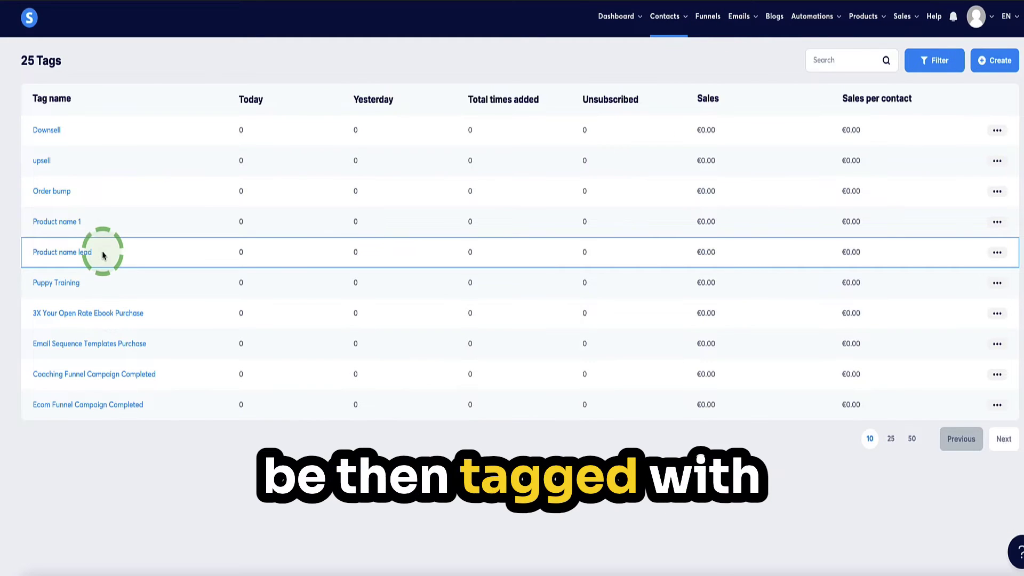
- Review the "Product name lead" and "Product name 1" tags in the contact tags list
left_click_drag(101, 252, 23, 255)
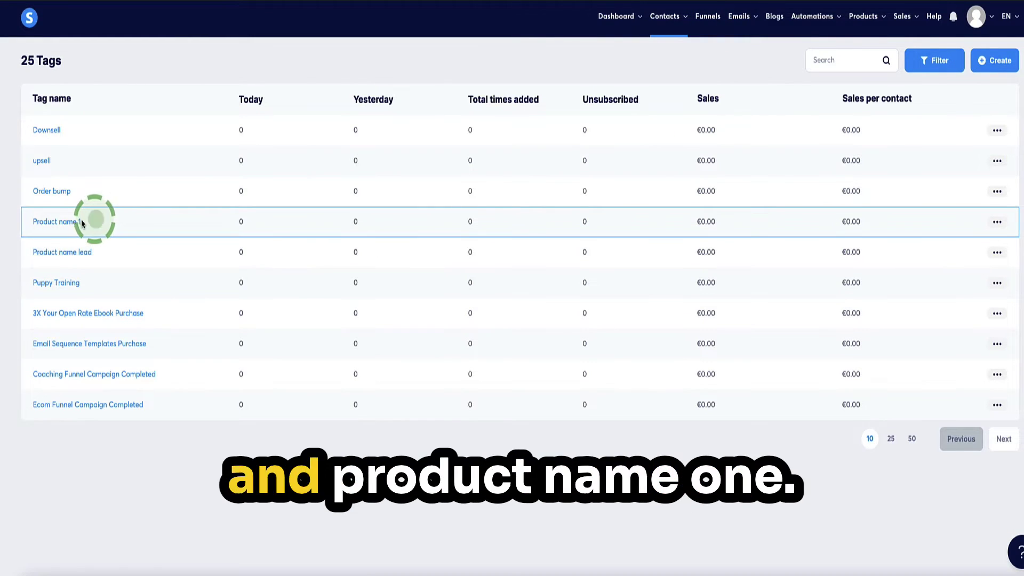
left_click_drag(90, 220, 29, 223)
left_click(507, 162)
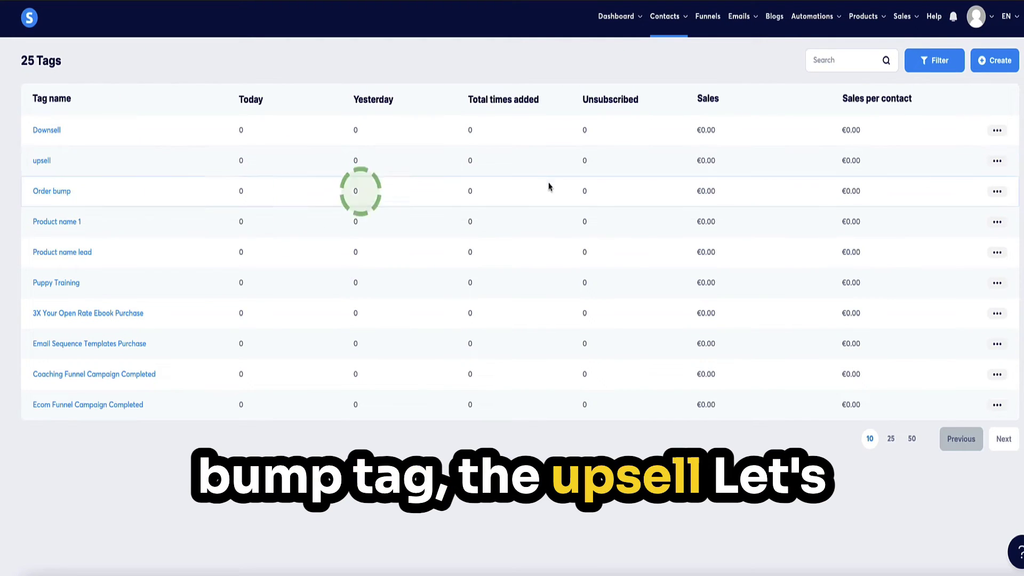
- Return to the Test sales funnel and reopen the configuration of its Order Form step
left_click(708, 16)
left_click(56, 368)
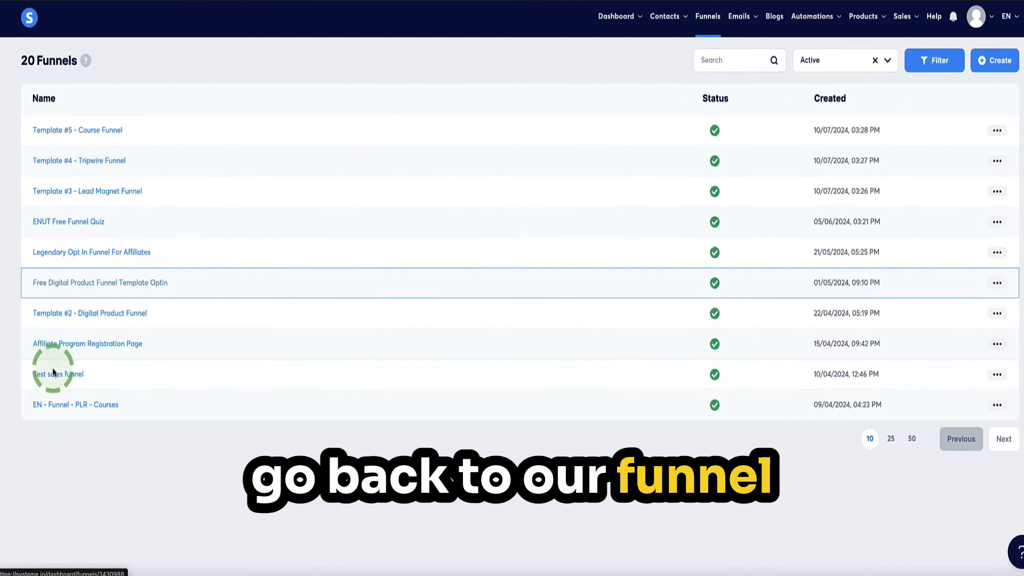
left_click(107, 152)
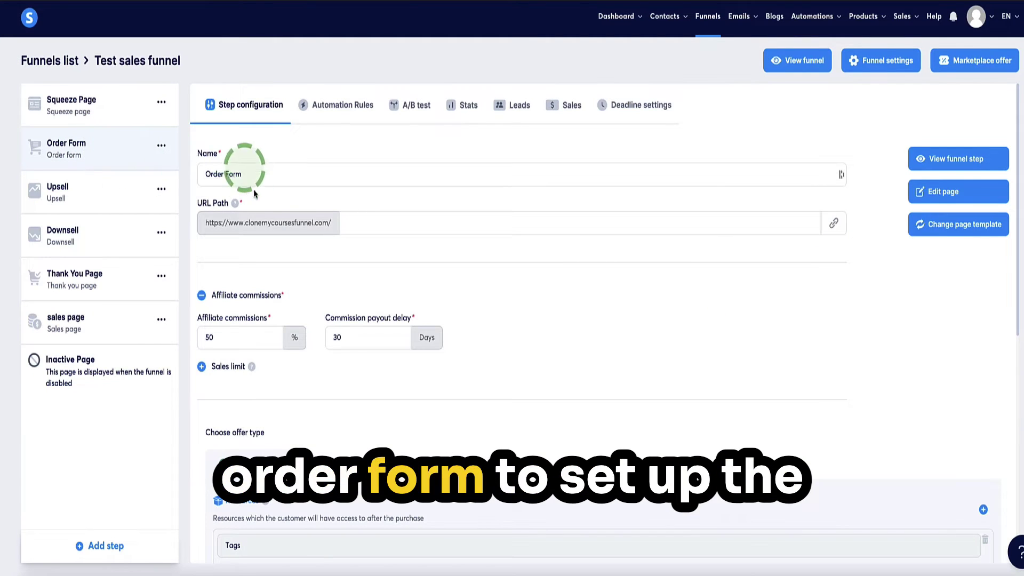
scroll(254, 190, "down", 4)
scroll(254, 191, "up", 4)
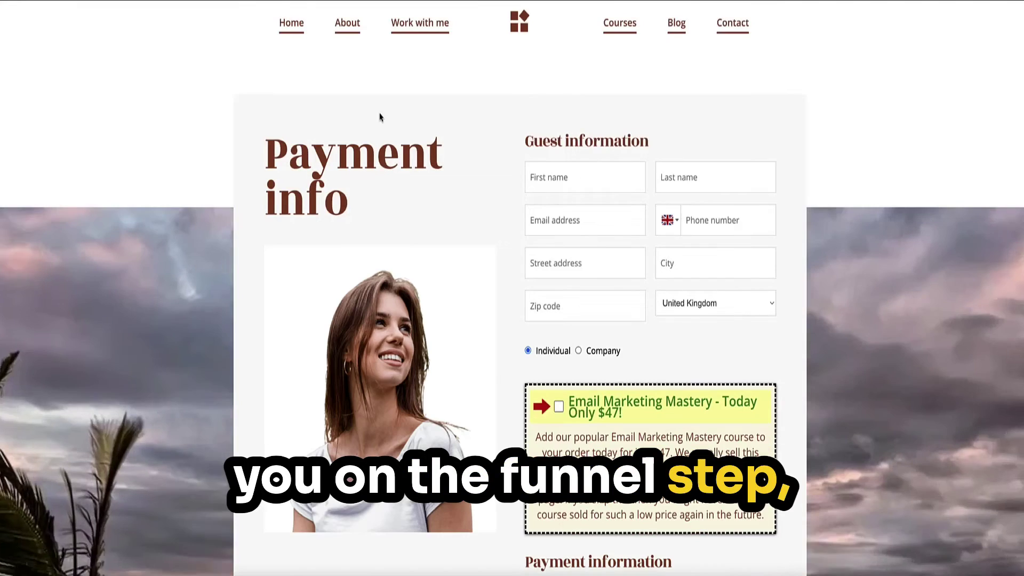
- Examine the live order form page, including the order bump offer above the payment information
scroll(379, 114, "down", 3)
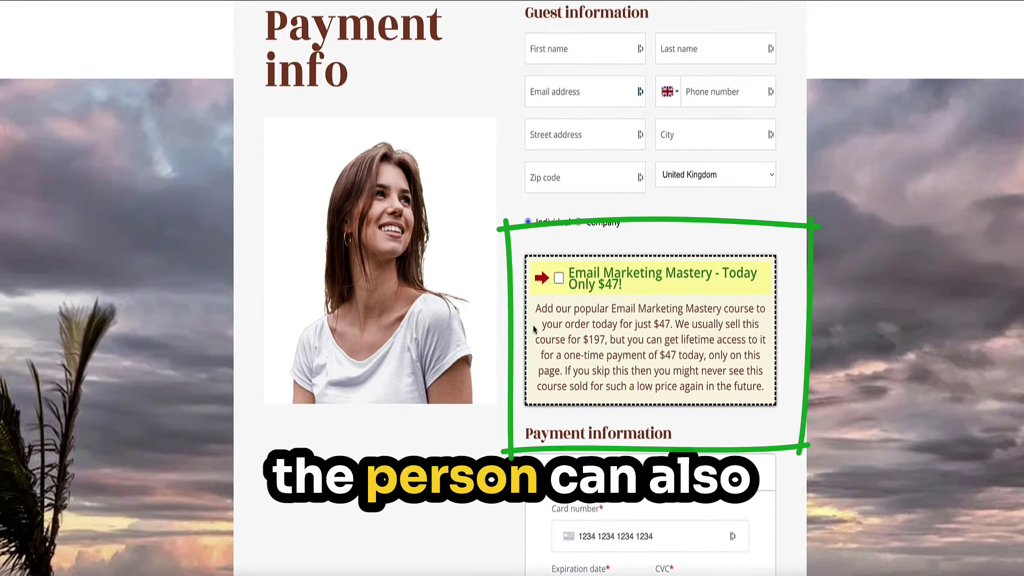
scroll(570, 340, "down", 2)
scroll(571, 341, "down", 3)
scroll(570, 341, "up", 8)
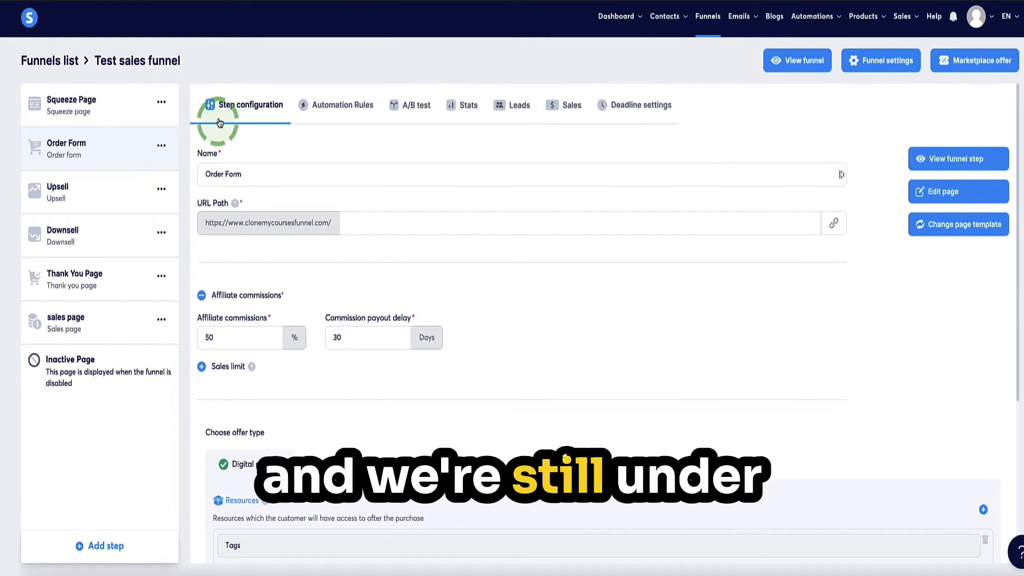
- Add an order bump of the Digital product type to the Order Form and create a new resource entry for it
scroll(283, 156, "down", 4)
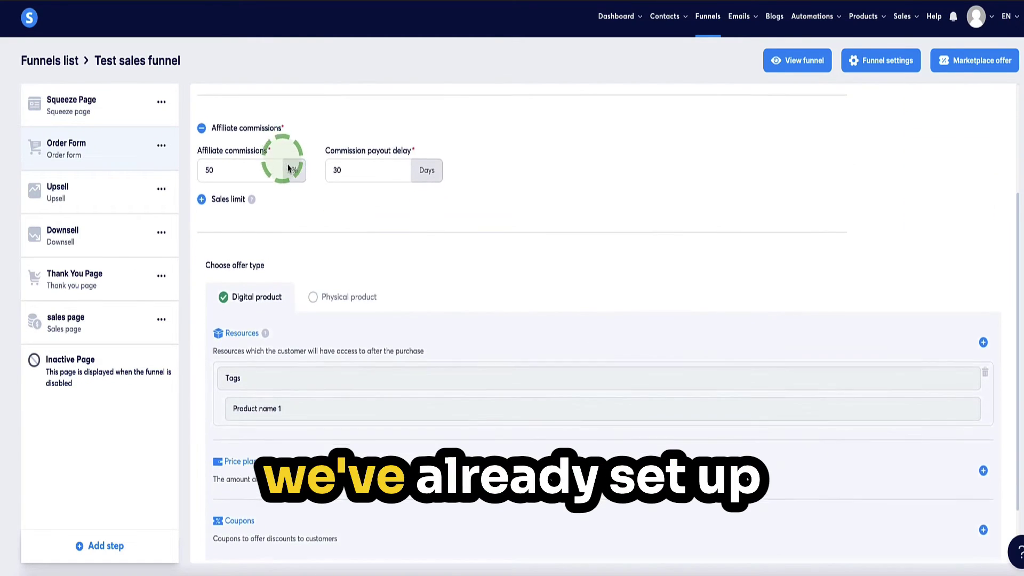
scroll(331, 261, "down", 1)
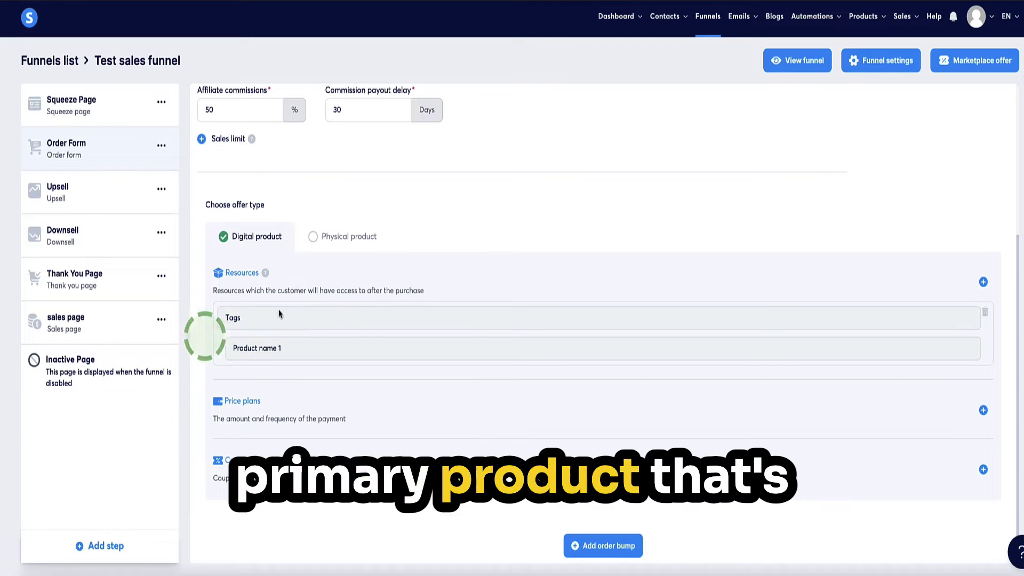
scroll(342, 313, "down", 1)
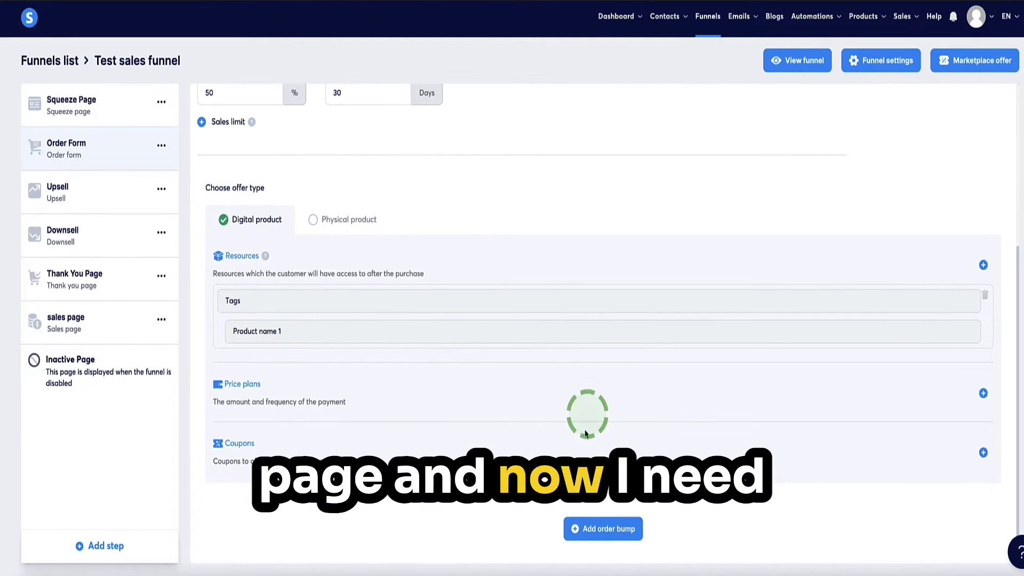
left_click(613, 530)
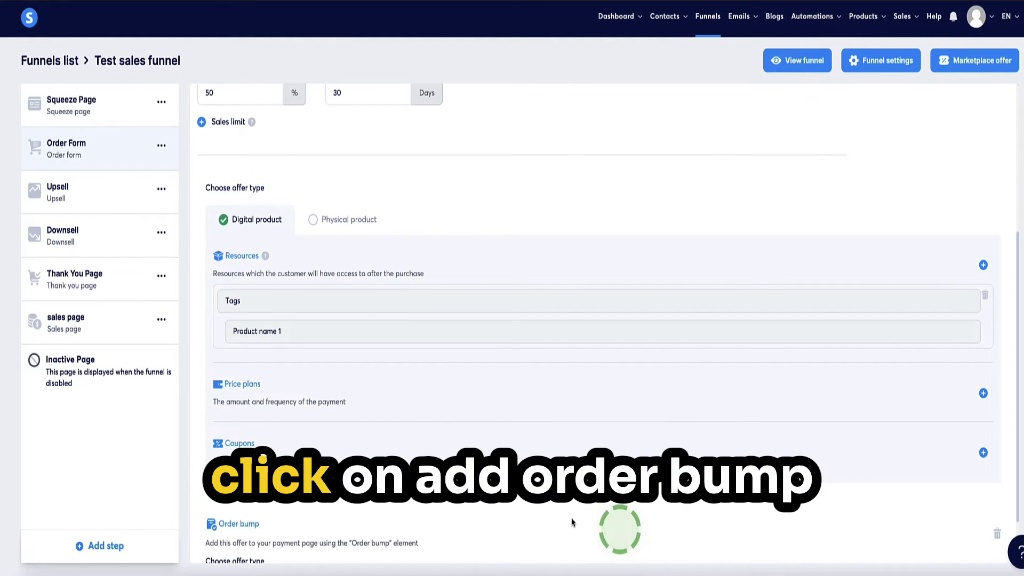
scroll(437, 452, "down", 3)
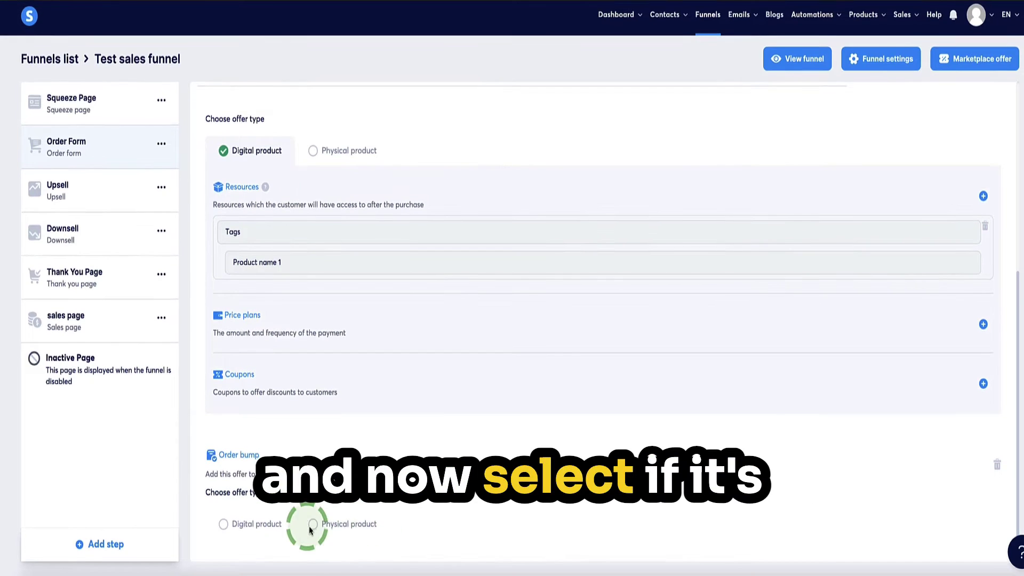
left_click(224, 529)
scroll(253, 479, "down", 3)
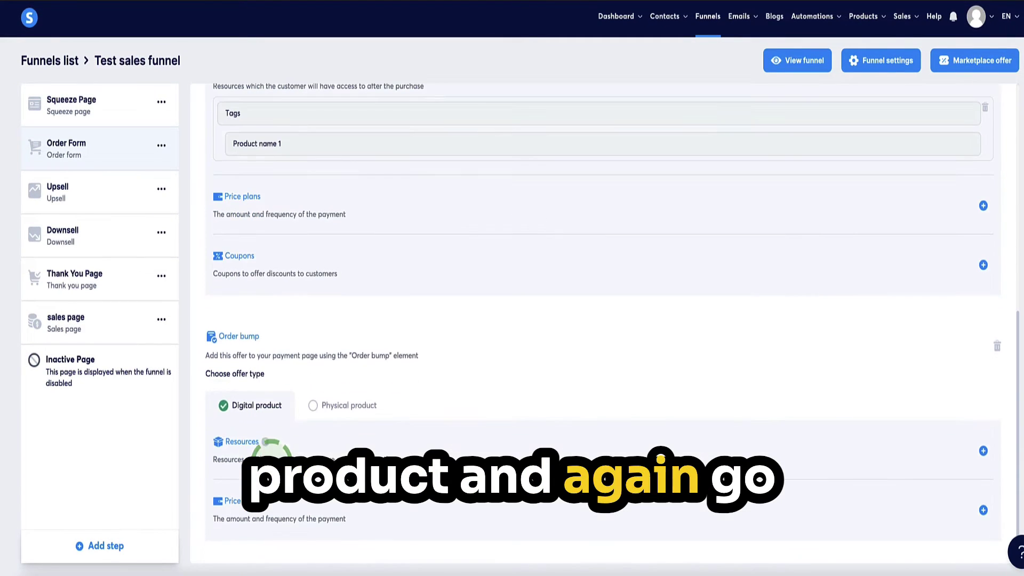
left_click(982, 451)
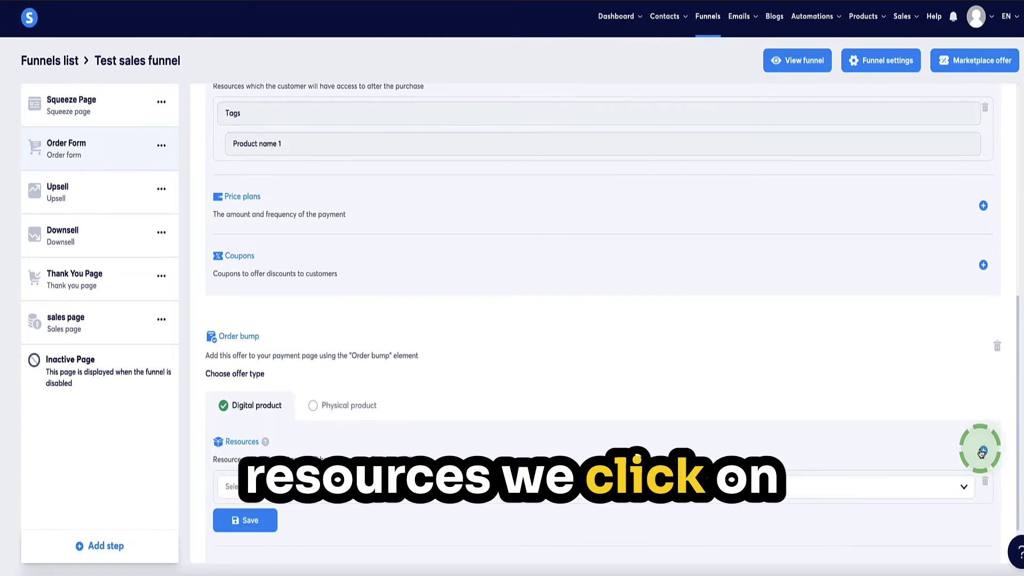
scroll(743, 354, "down", 1)
left_click(964, 420)
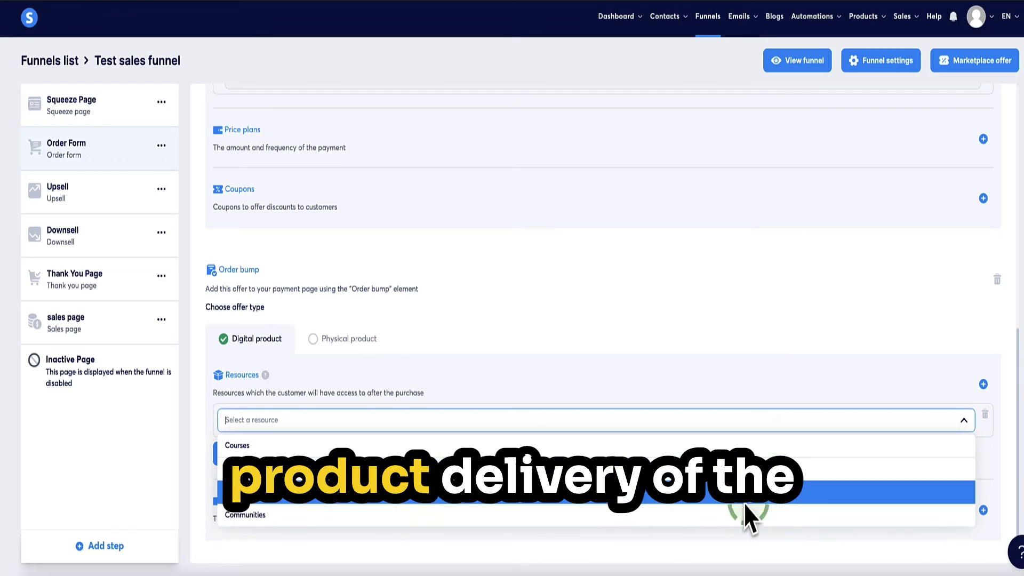
left_click(255, 502)
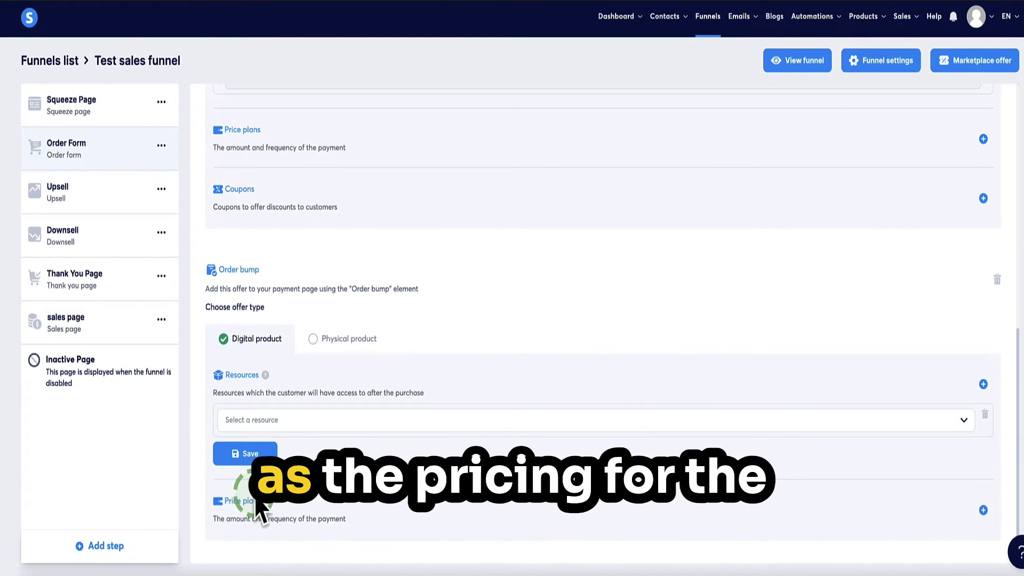
left_click(266, 509)
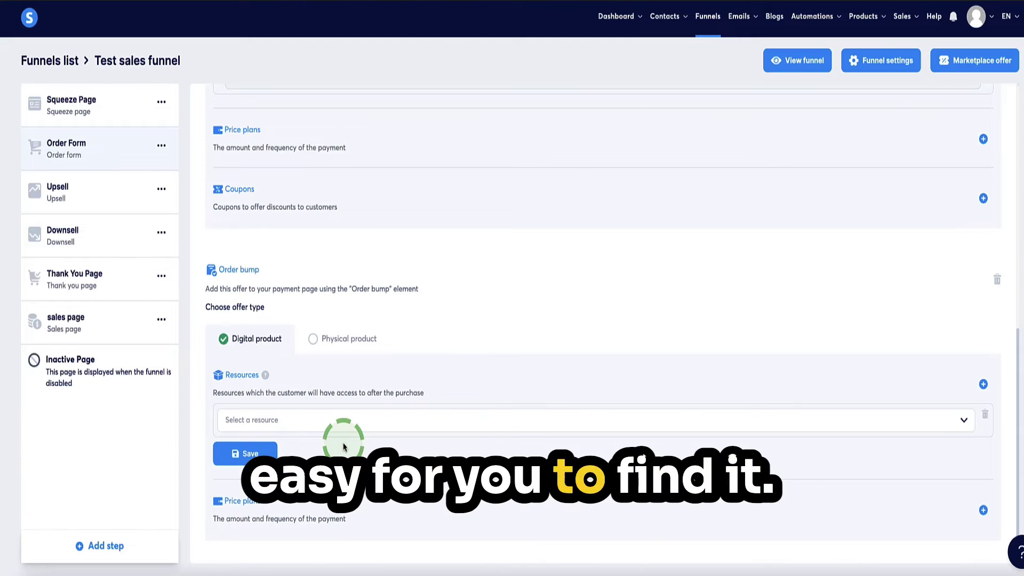
- Set the order bump's resource to Tags with the "Order bump" tag and save it
left_click(966, 420)
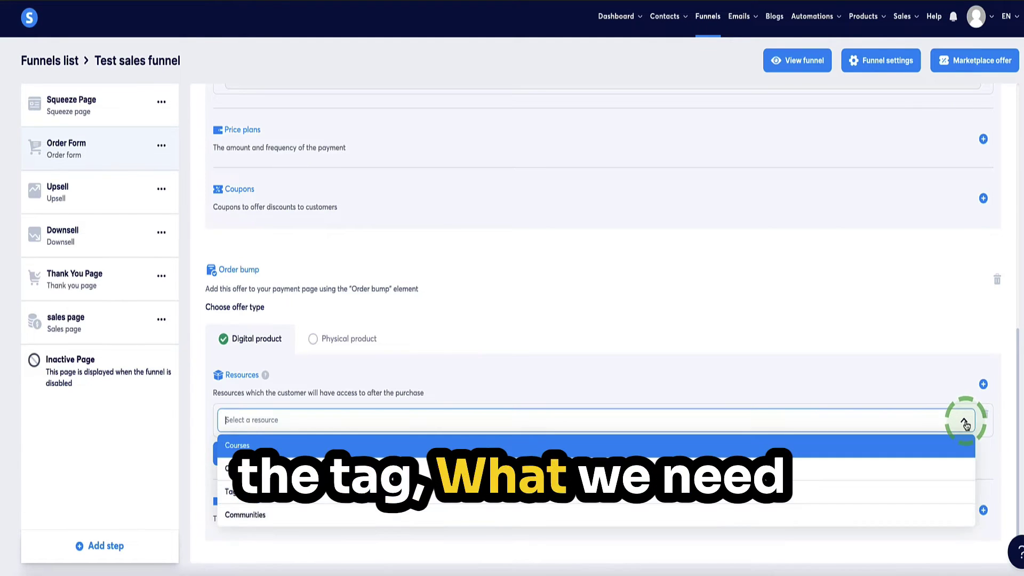
left_click(723, 493)
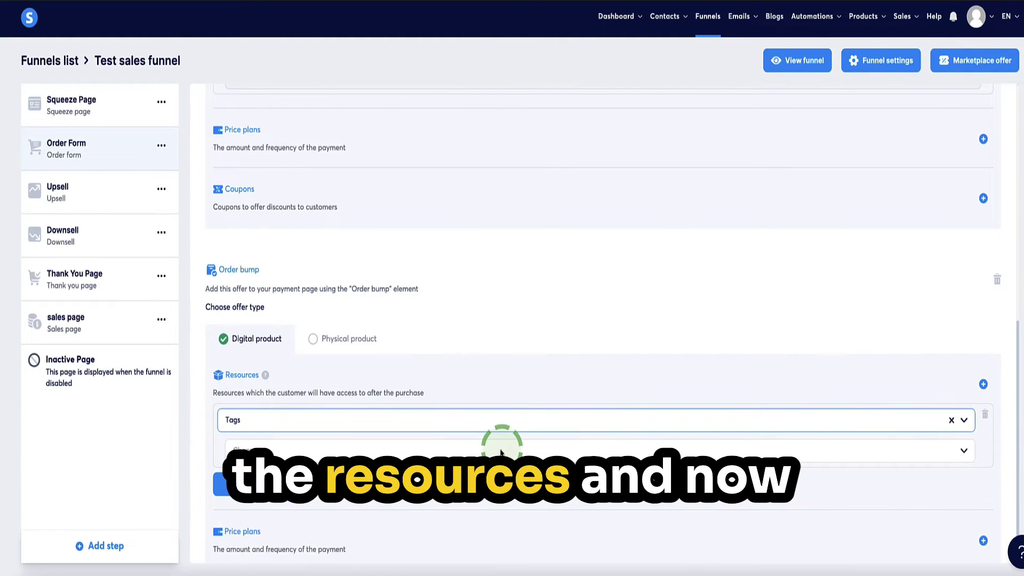
left_click(960, 448)
scroll(498, 366, "down", 5)
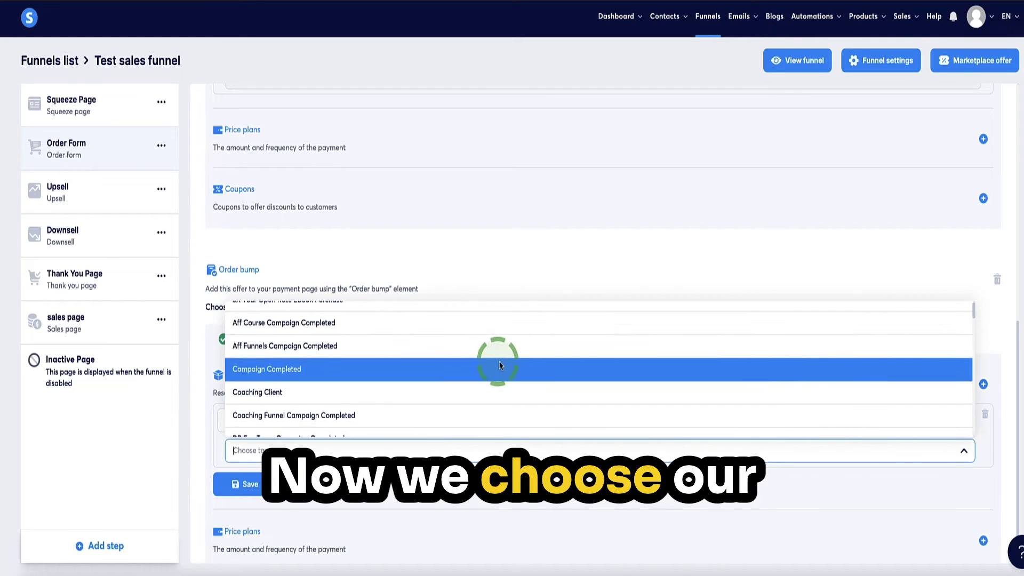
scroll(500, 366, "down", 4)
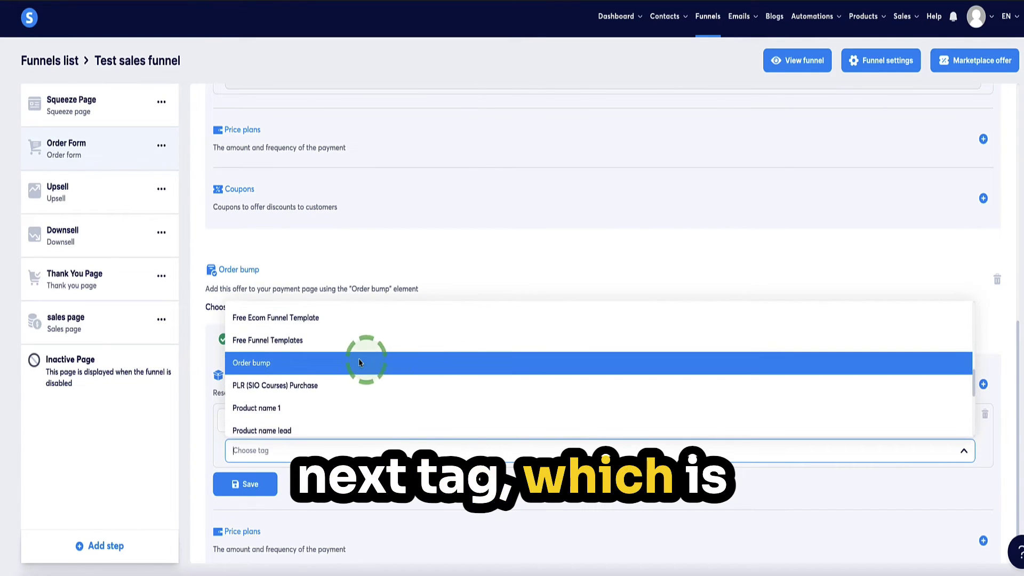
left_click(282, 361)
left_click(247, 484)
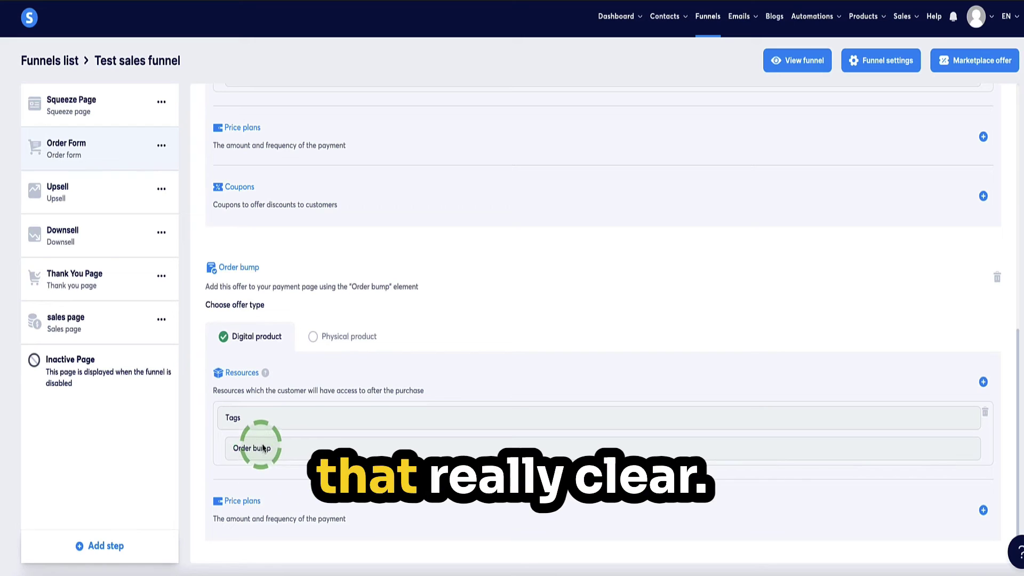
- Review the tag resources assigned to the Order Form's main offer and its order bump
scroll(264, 447, "up", 15)
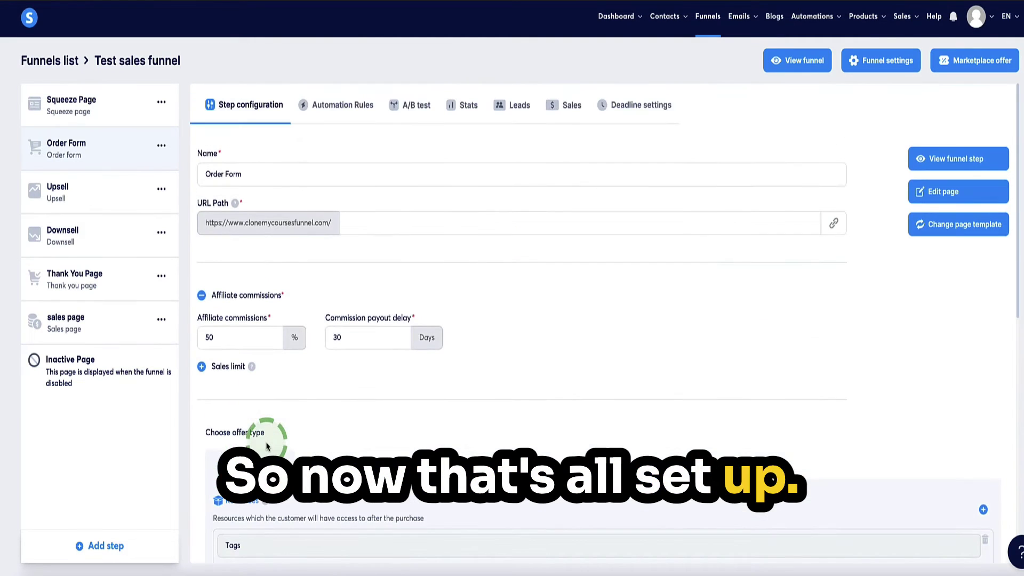
scroll(266, 443, "down", 3)
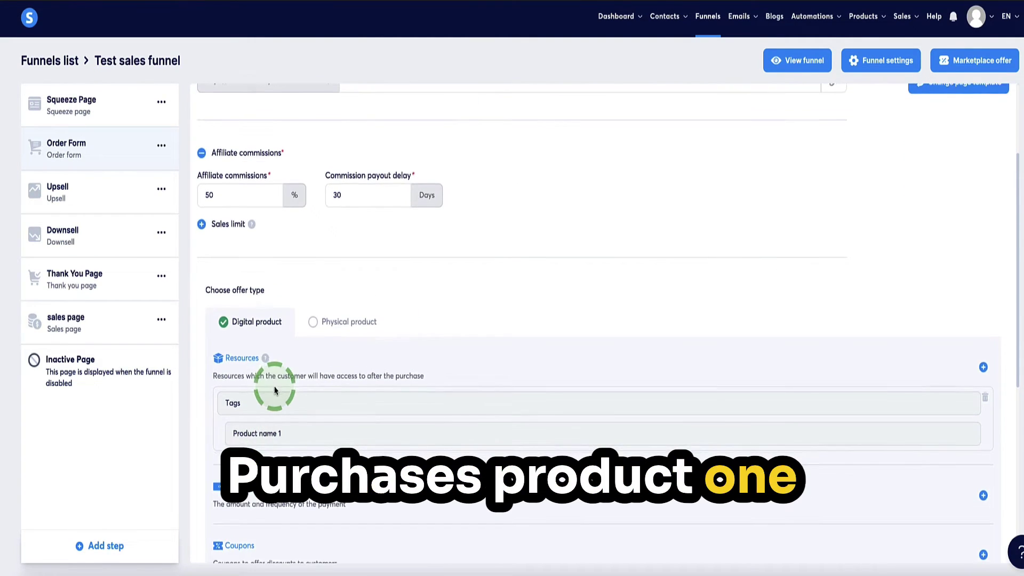
scroll(269, 416, "down", 10)
scroll(272, 384, "up", 3)
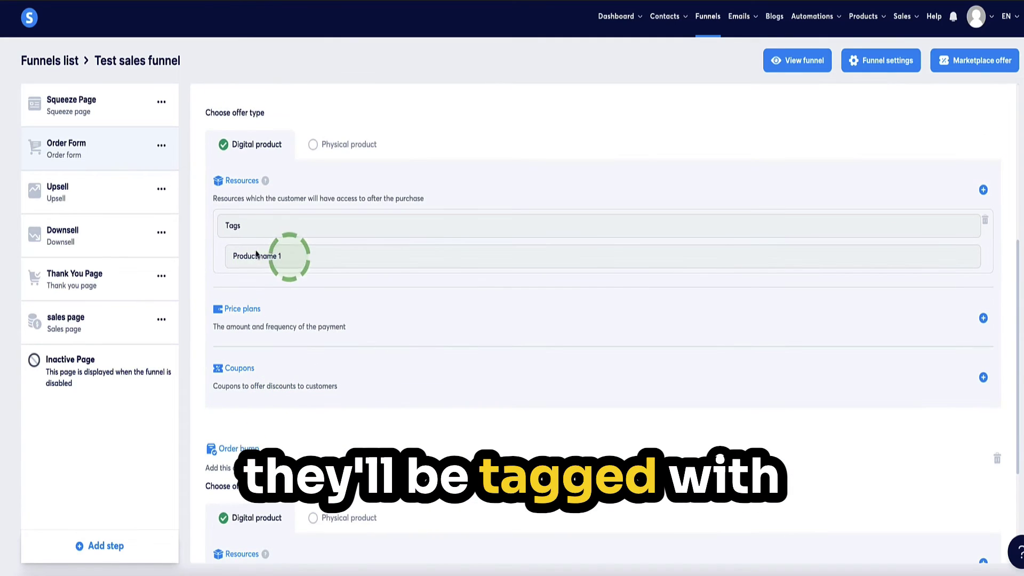
scroll(264, 368, "down", 3)
scroll(320, 427, "up", 3)
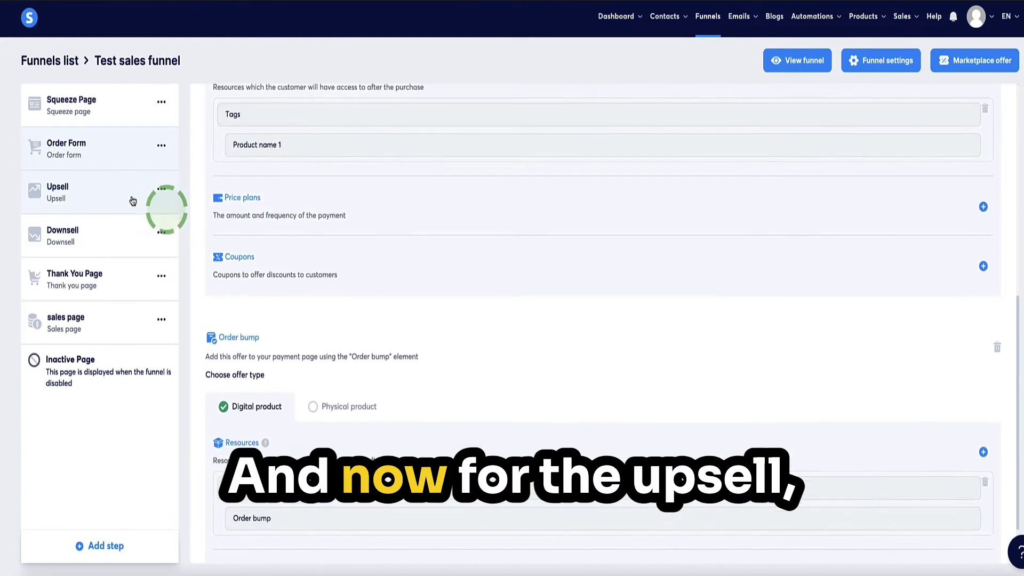
- Open the Upsell step's configuration and add a new resource entry to its digital product offer
left_click(86, 194)
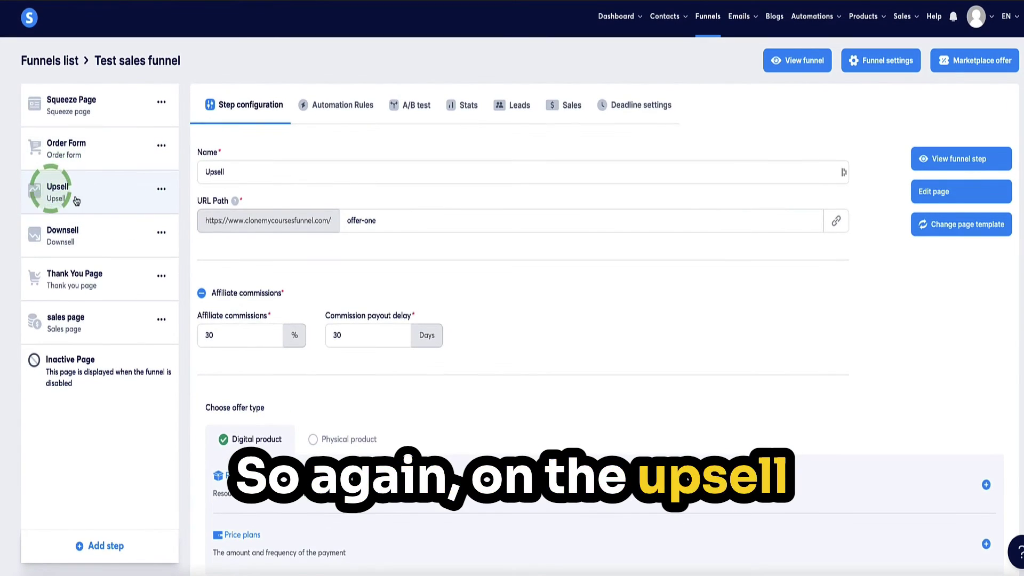
scroll(279, 202, "down", 1)
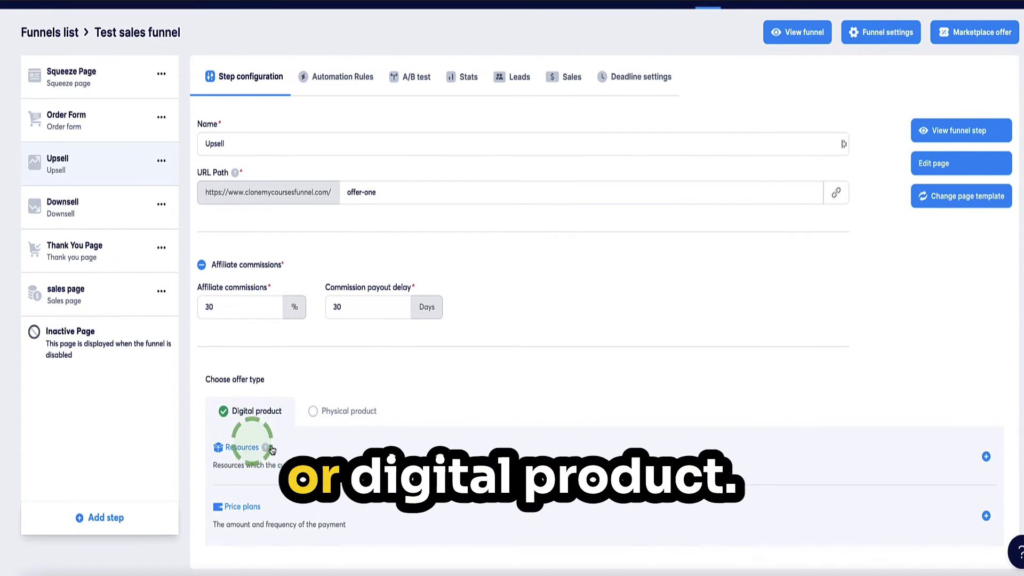
left_click(987, 457)
- Set the Upsell offer's resource to Tags with the "upsell" tag
scroll(986, 442, "down", 2)
left_click(966, 426)
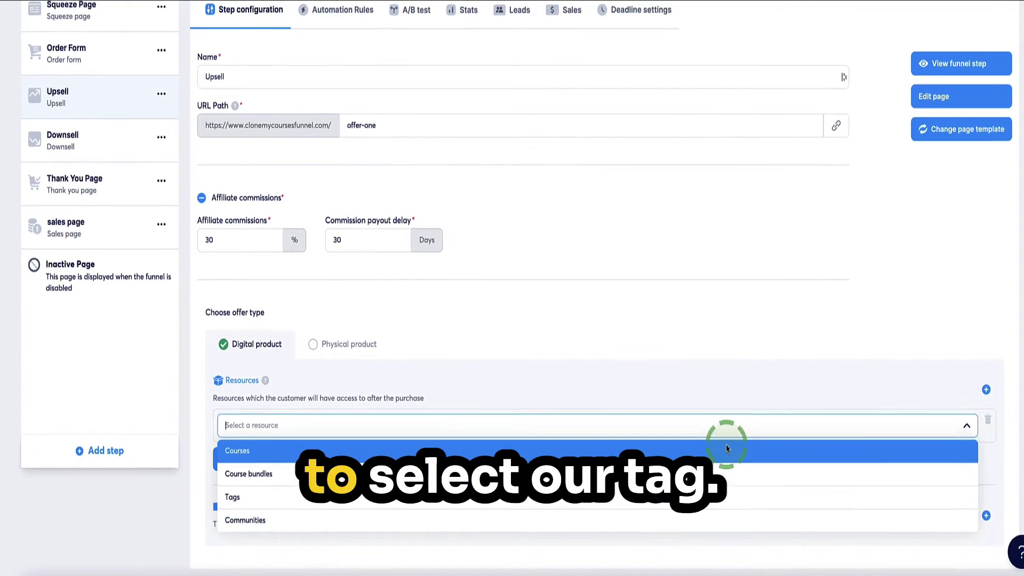
left_click(640, 495)
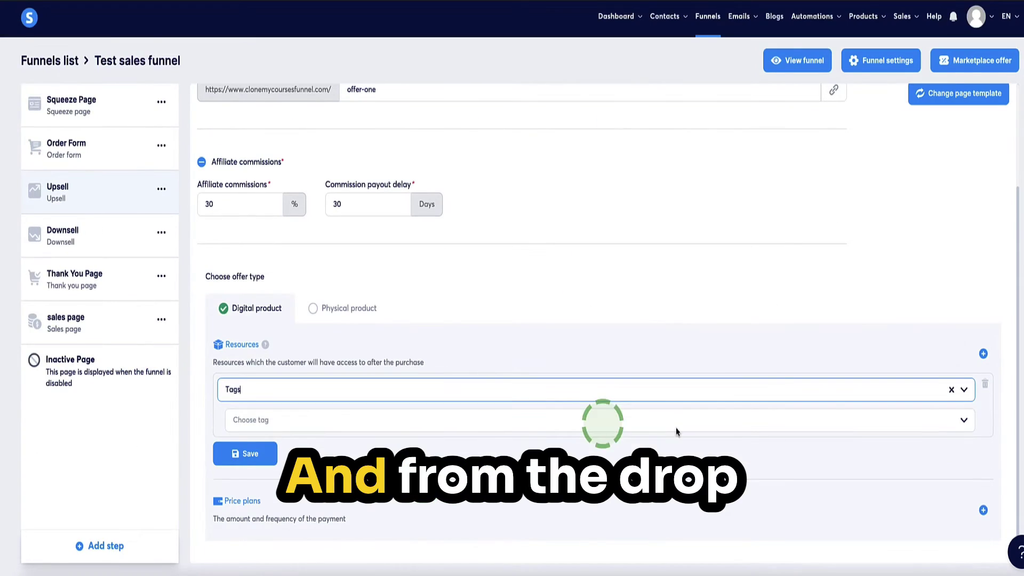
left_click(966, 421)
scroll(587, 470, "down", 4)
scroll(597, 467, "down", 5)
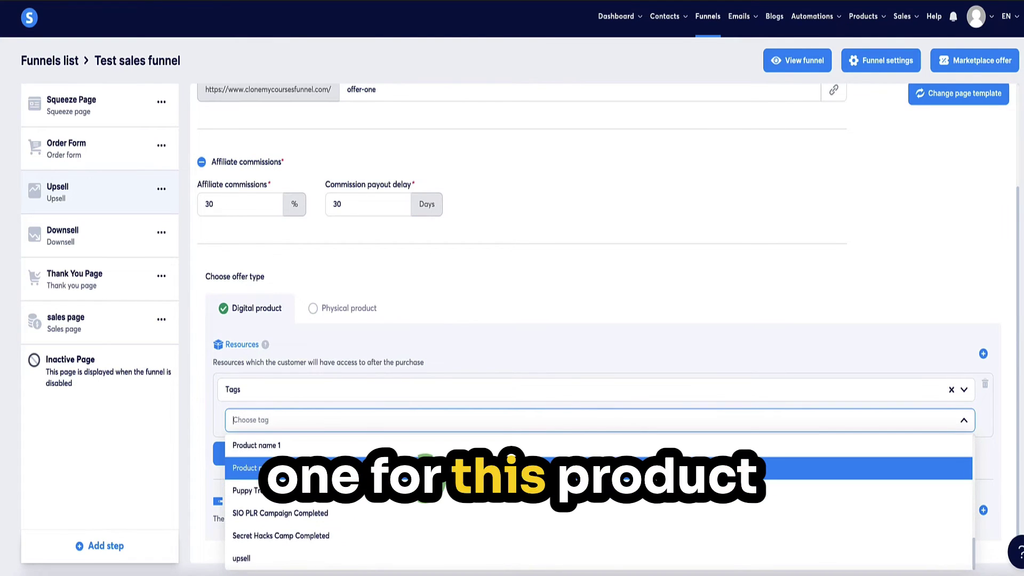
left_click(322, 557)
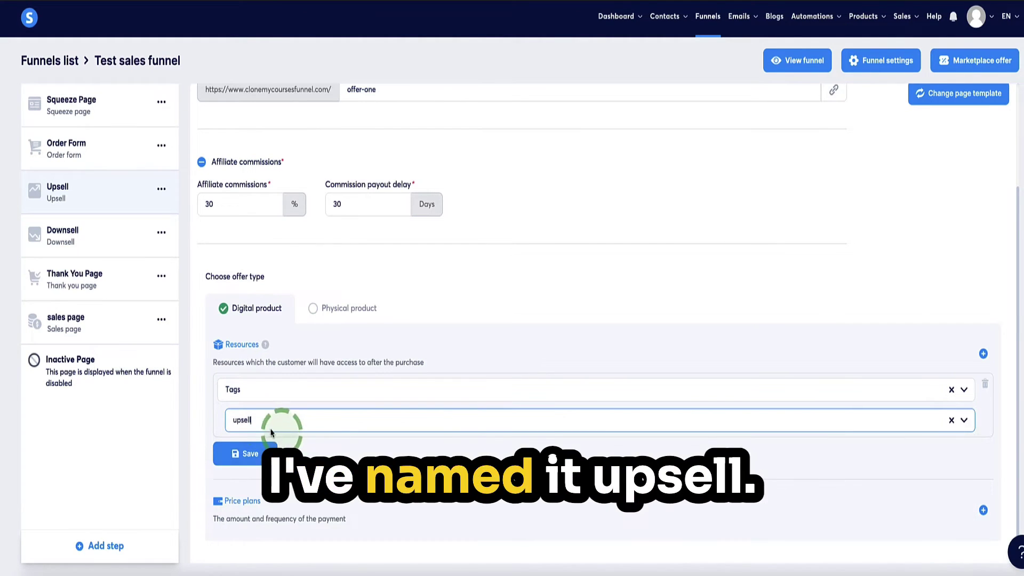
- Open the Downsell step's configuration and add a new resource entry to its digital product offer
left_click(106, 234)
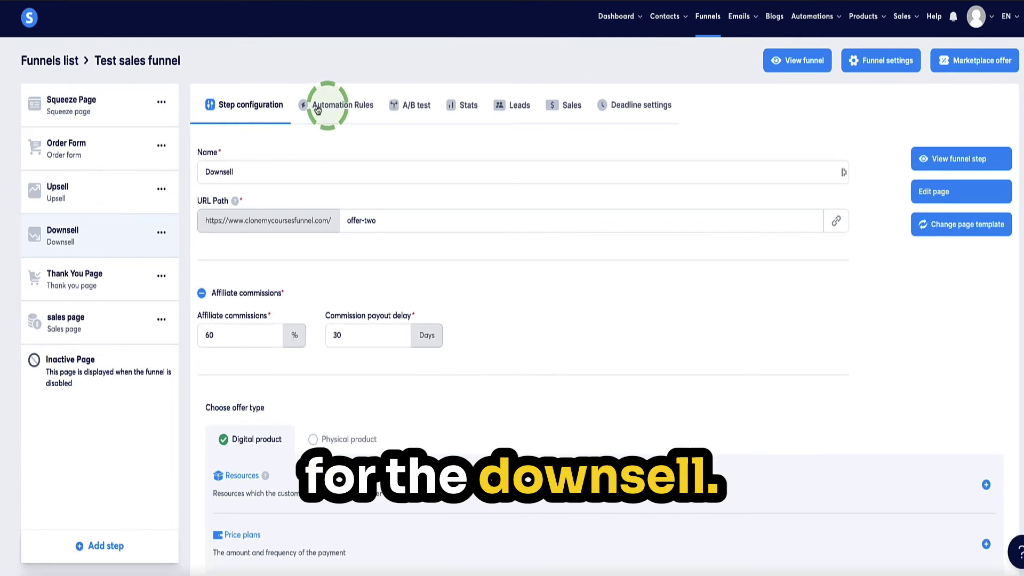
left_click(257, 110)
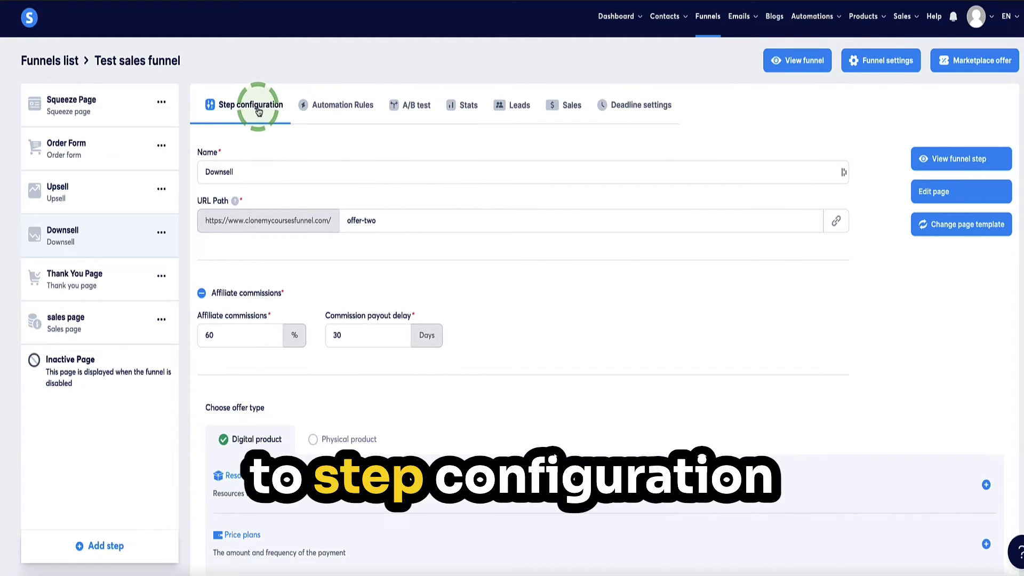
scroll(272, 160, "down", 1)
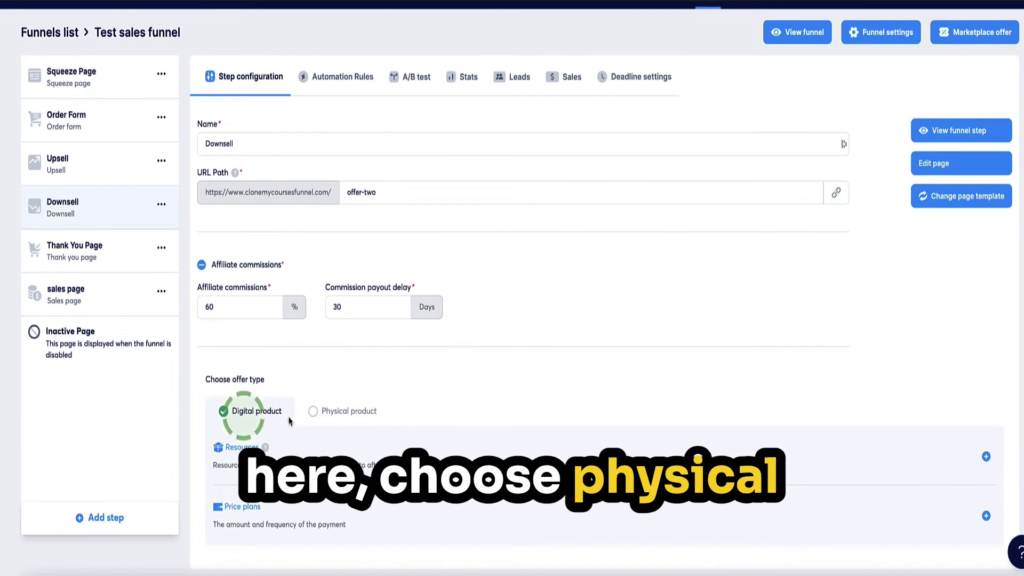
left_click(241, 449)
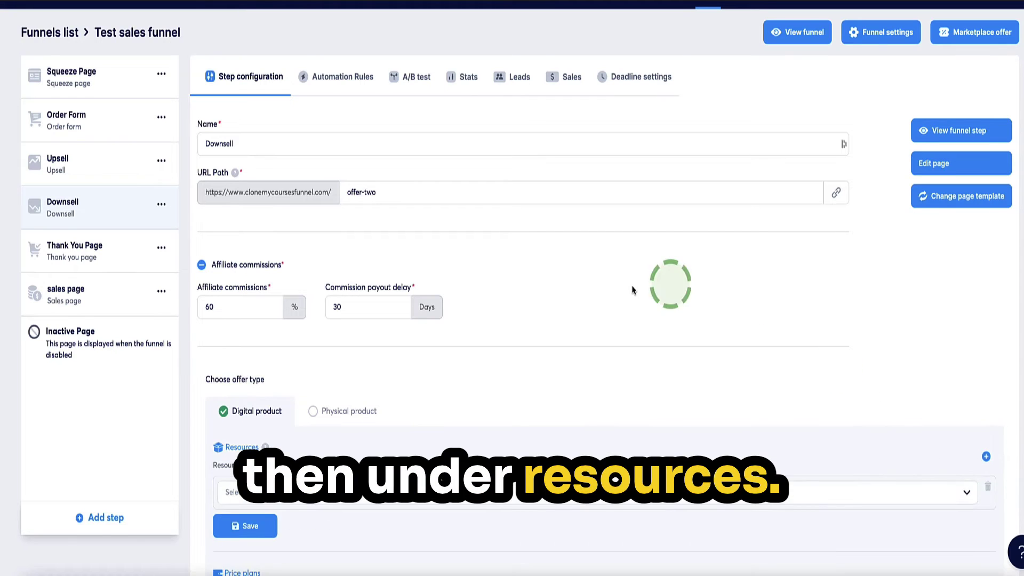
- Set the Downsell offer's resource to Tags with the "Downsell" tag and save it
scroll(741, 304, "down", 1)
left_click(966, 426)
left_click(613, 497)
scroll(670, 439, "down", 2)
left_click(937, 418)
scroll(377, 501, "down", 2)
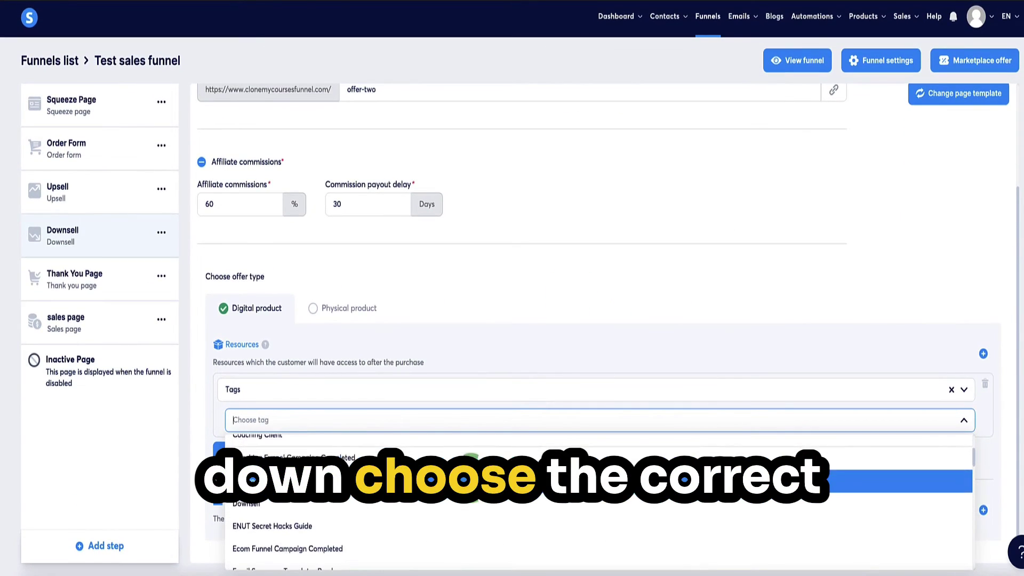
left_click(376, 500)
left_click(251, 457)
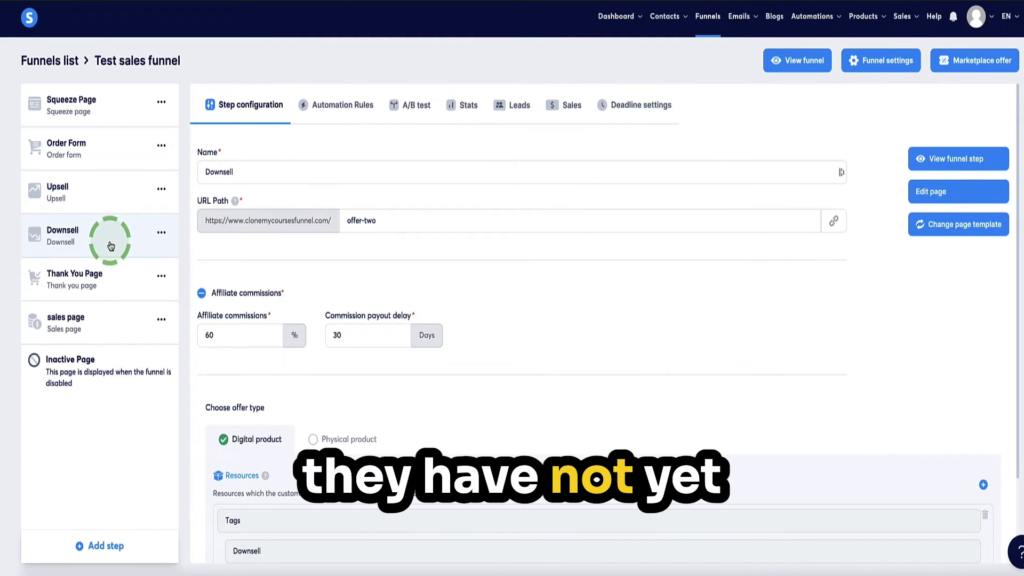
- Open the contacts list to check which tags each subscriber carries
mouse_move(664, 16)
left_click(666, 47)
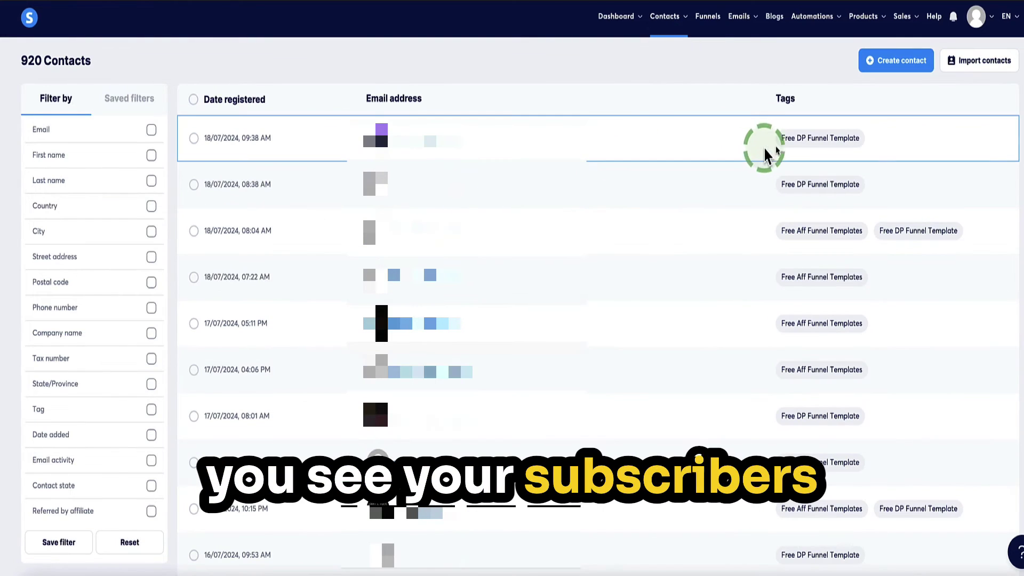
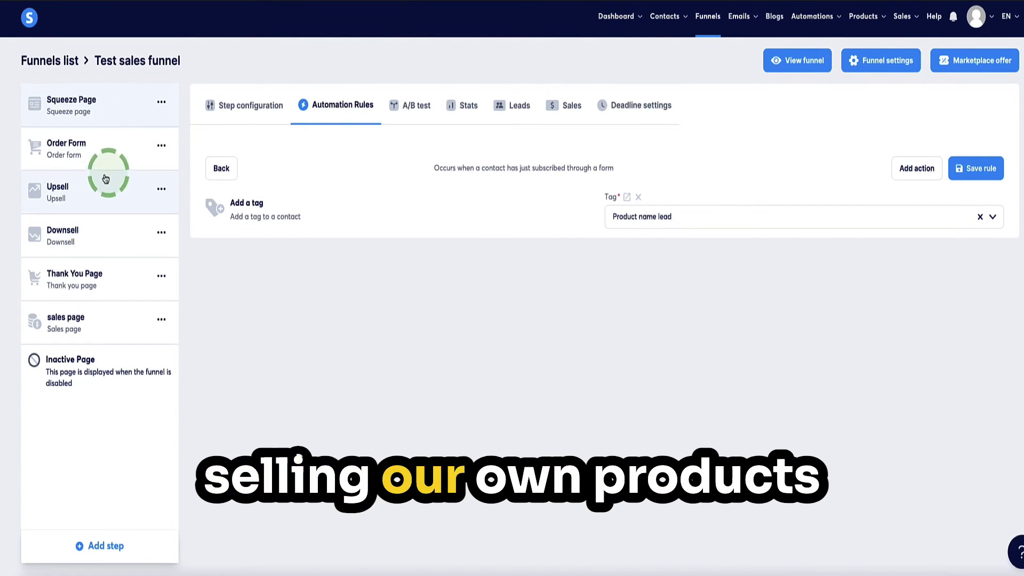
- Save the Squeeze Page automation rule that adds the "Product name lead" tag and open the workflows list
left_click(975, 175)
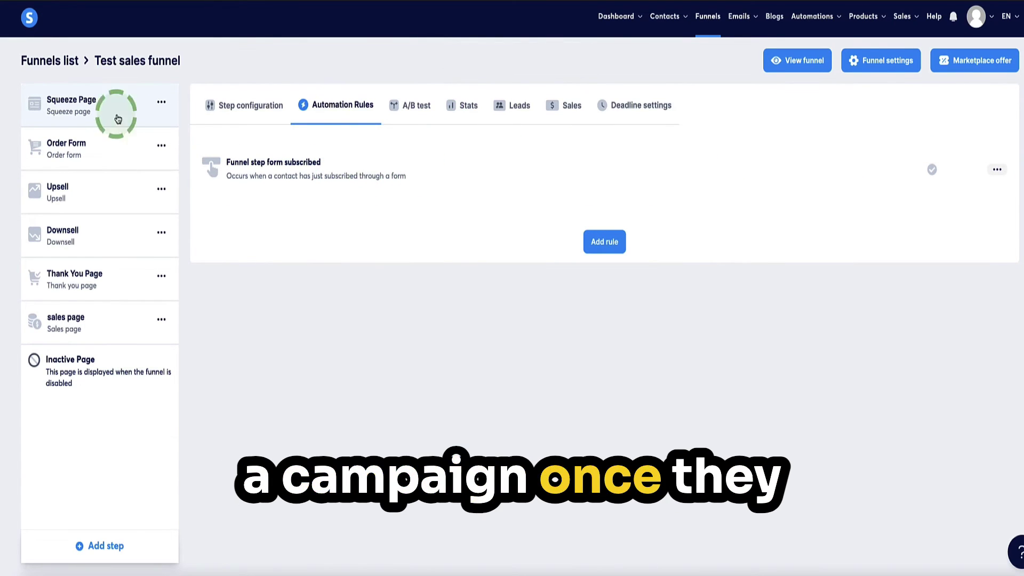
left_click(834, 24)
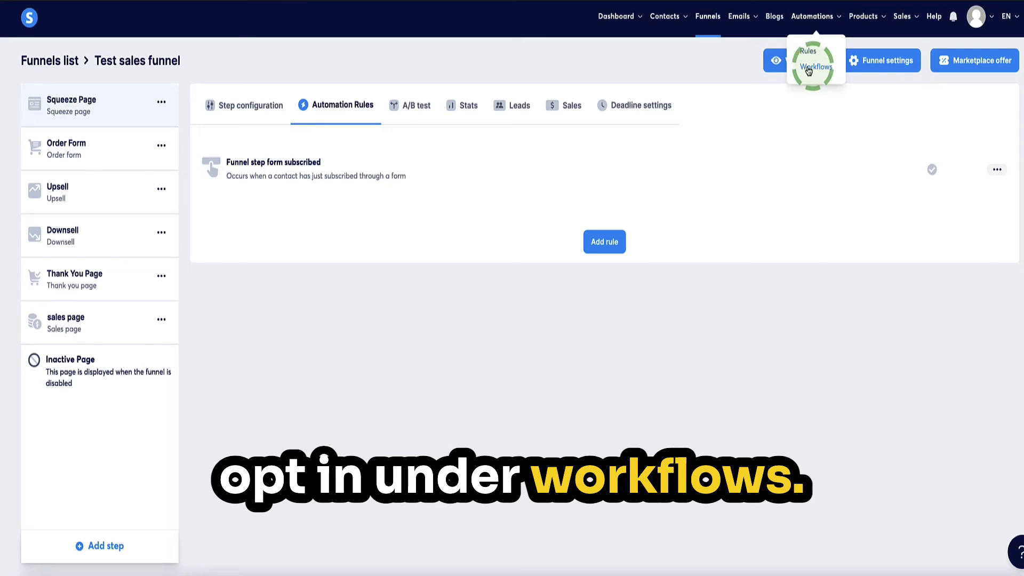
left_click(816, 67)
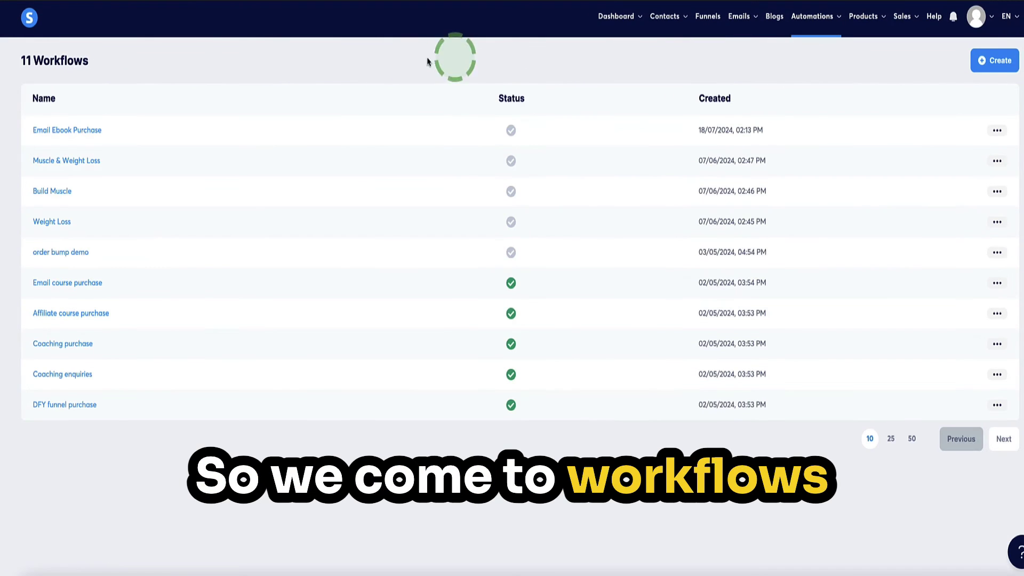
- Create a workflow named "Dummy workflow" and open it for editing
left_click(992, 61)
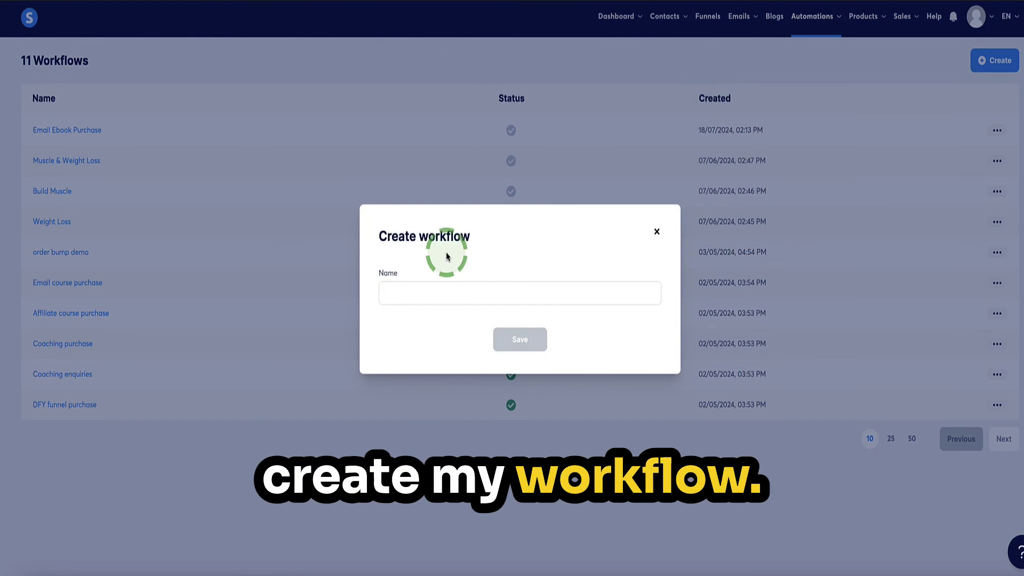
left_click(426, 293)
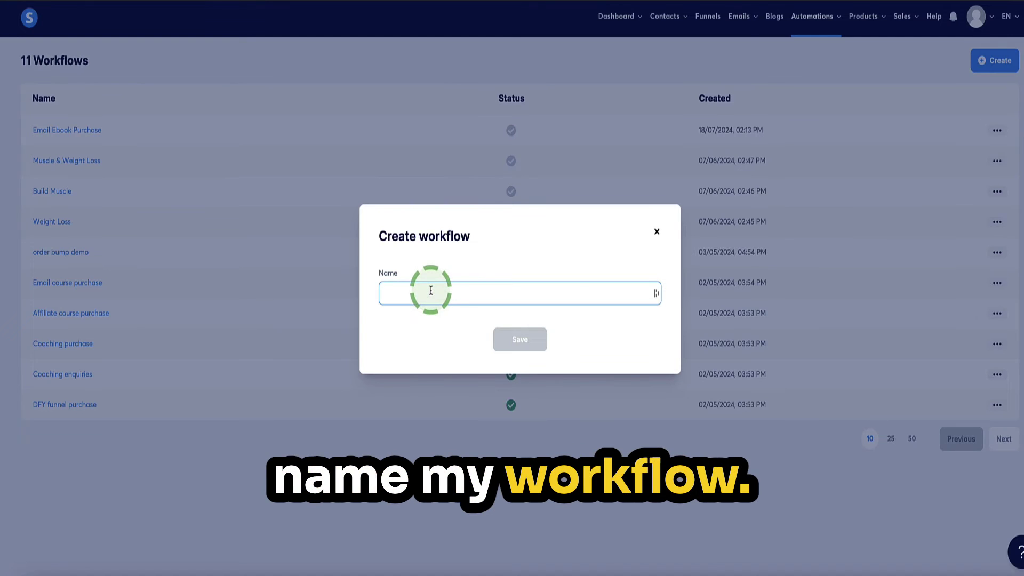
type("Dummy workflow")
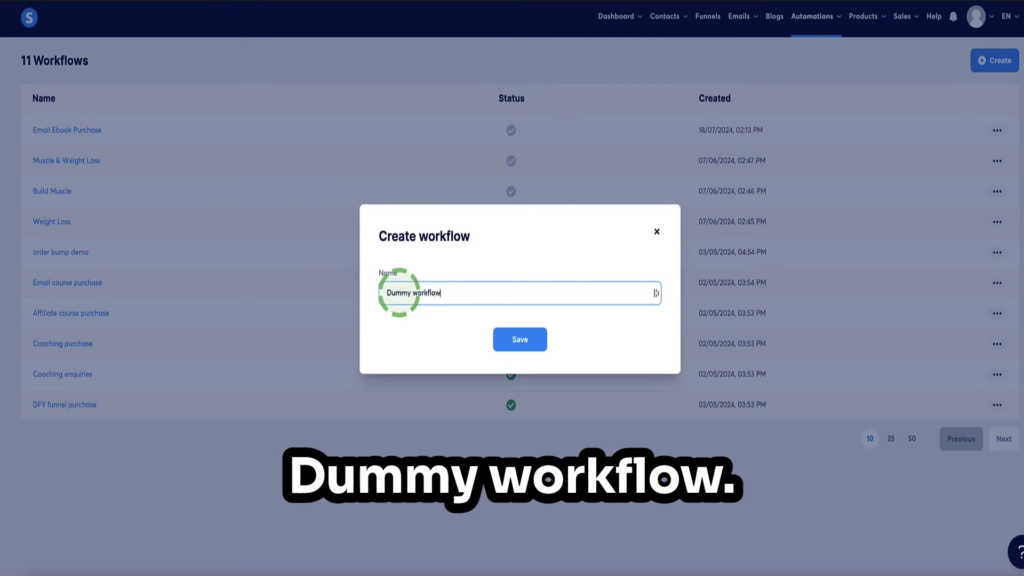
left_click(512, 339)
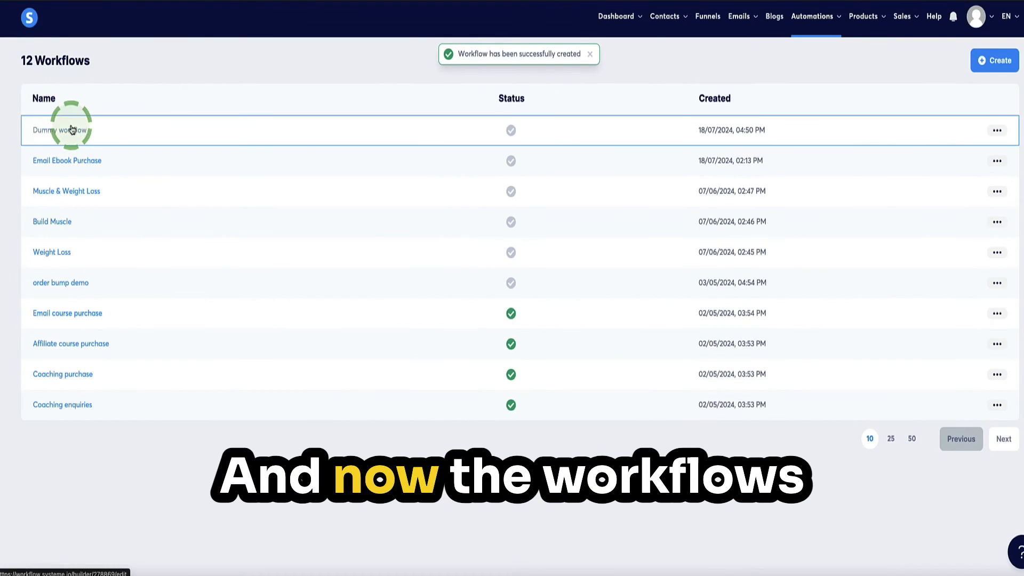
left_click(56, 132)
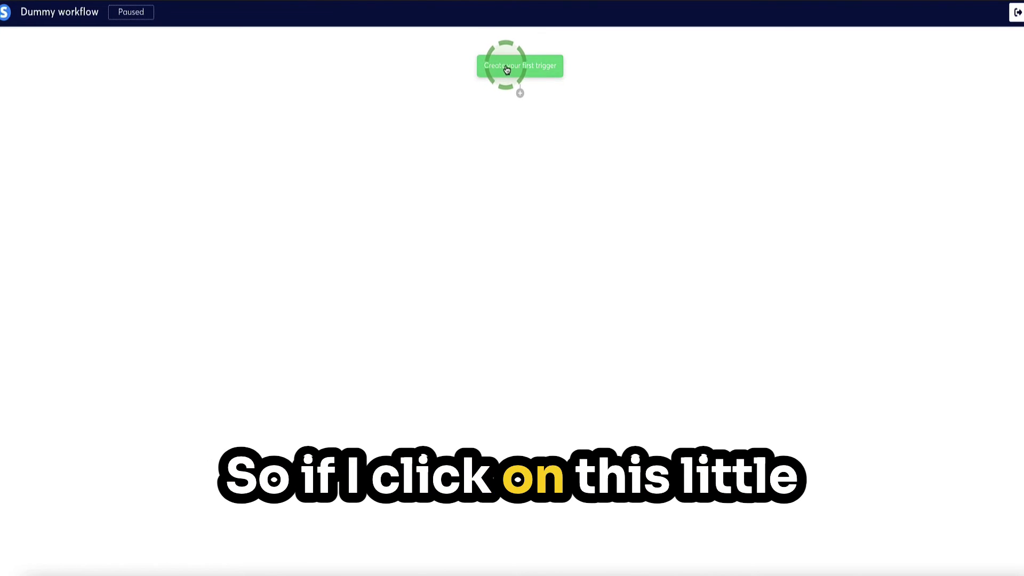
- Add an "Apply a tag" action with the "Product name lead" tag as the workflow's first step
left_click(520, 93)
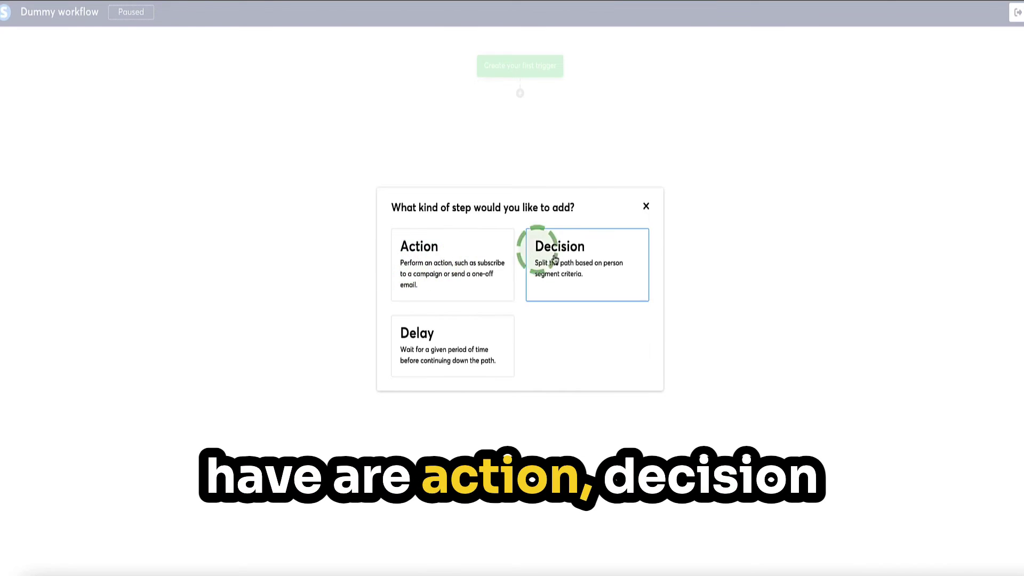
left_click(461, 266)
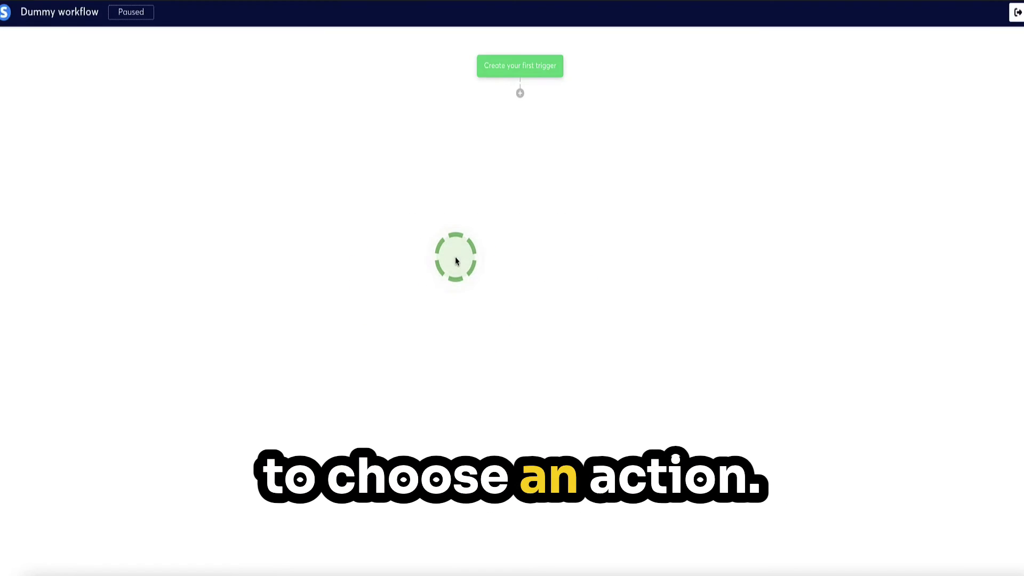
left_click(639, 259)
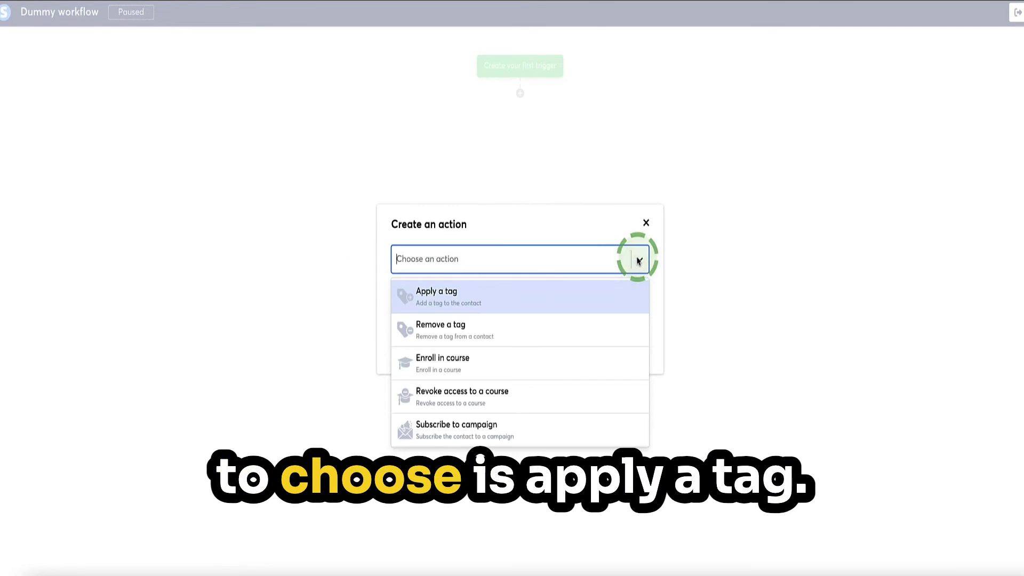
left_click(459, 302)
left_click(638, 296)
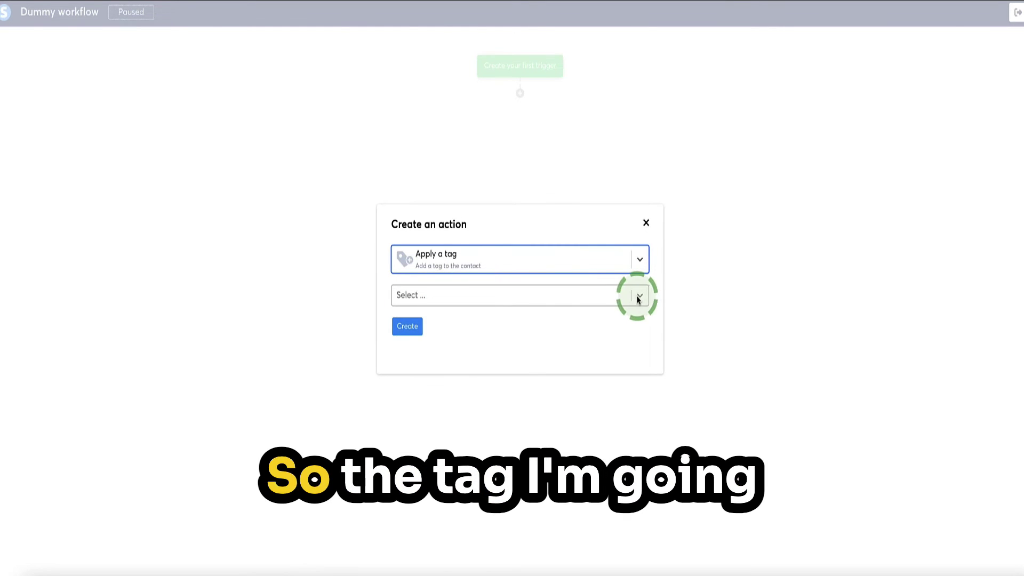
scroll(475, 357, "down", 4)
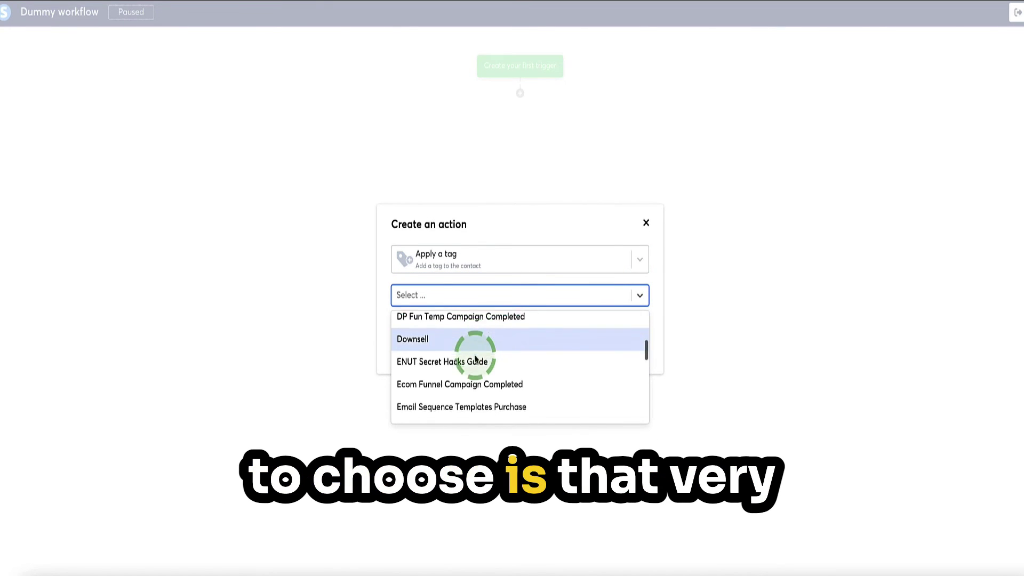
scroll(475, 358, "down", 5)
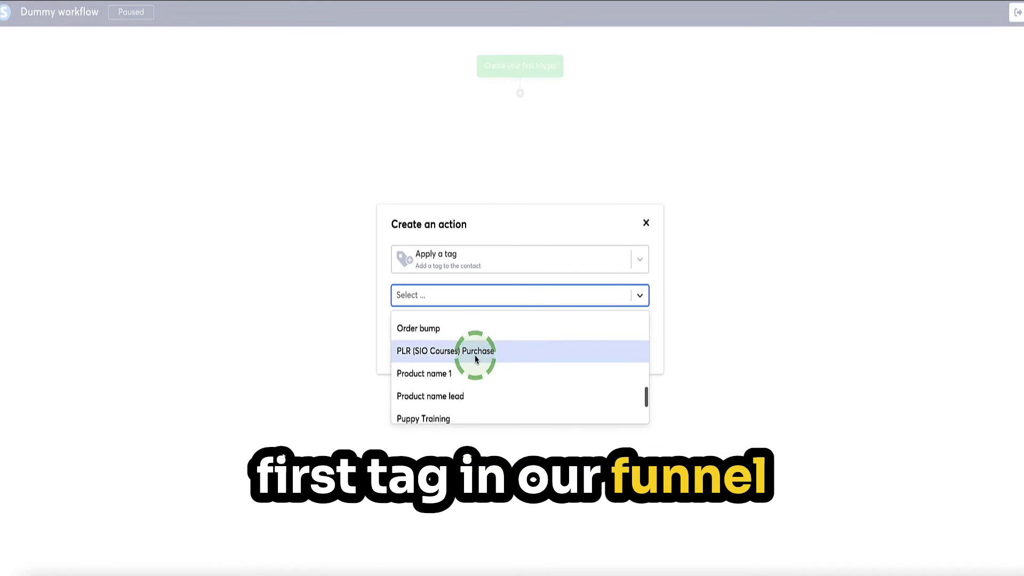
scroll(475, 358, "down", 1)
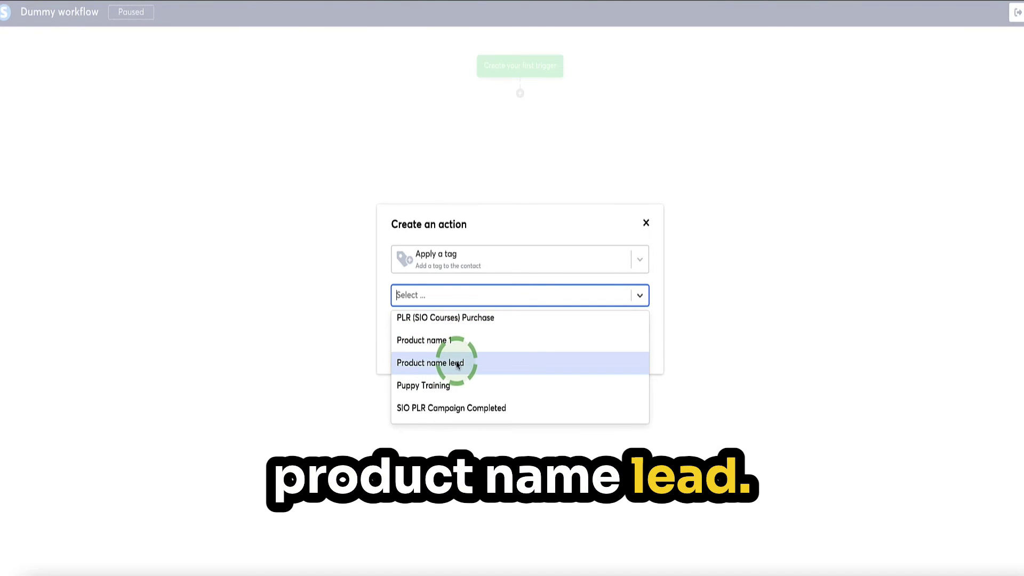
left_click(458, 364)
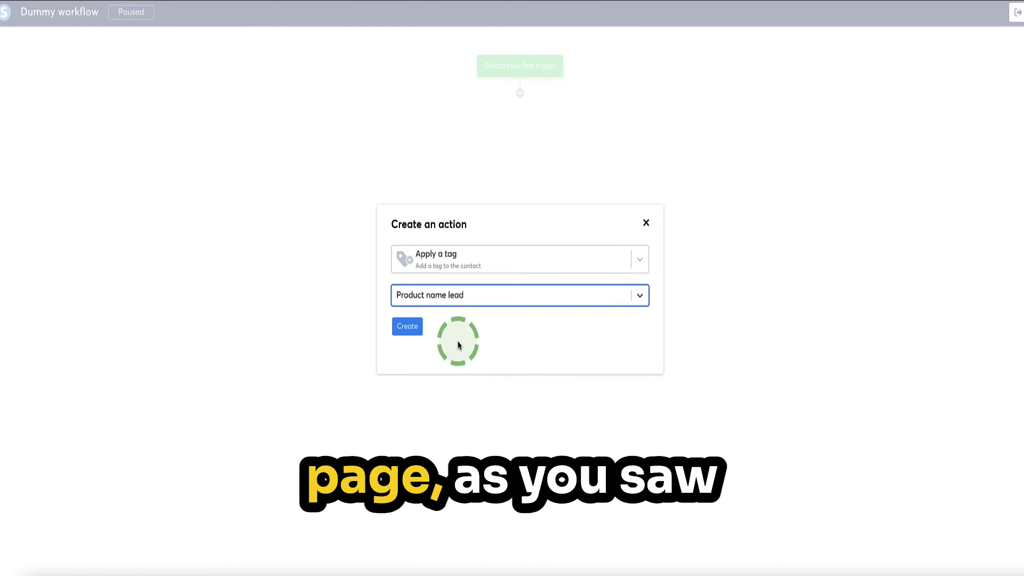
left_click(459, 349)
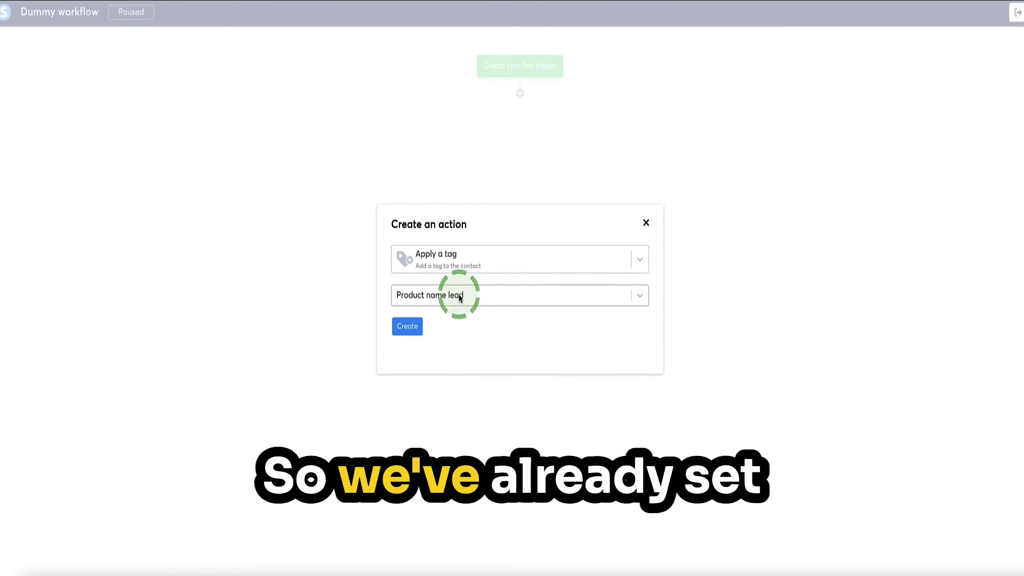
left_click(407, 326)
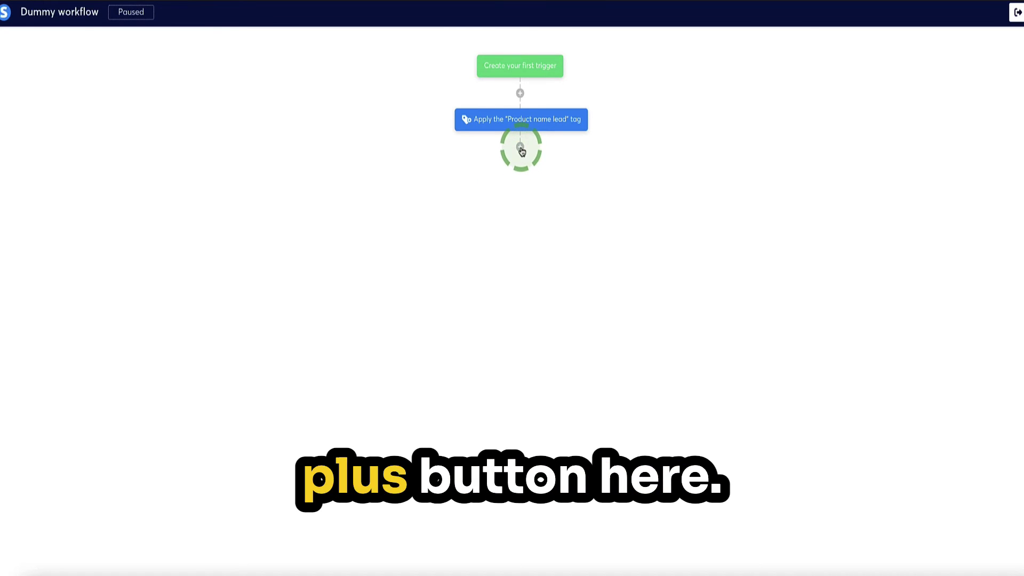
- Add an action below the lead tag that subscribes contacts to the "Secret Hacks To Start an Online Biz" campaign
left_click(521, 150)
left_click(432, 256)
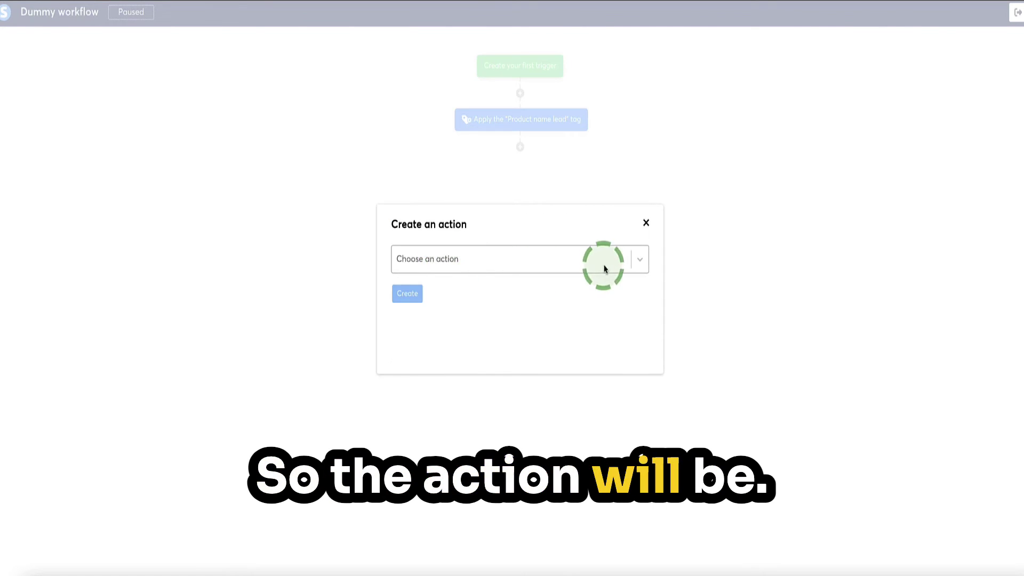
left_click(638, 260)
left_click(435, 339)
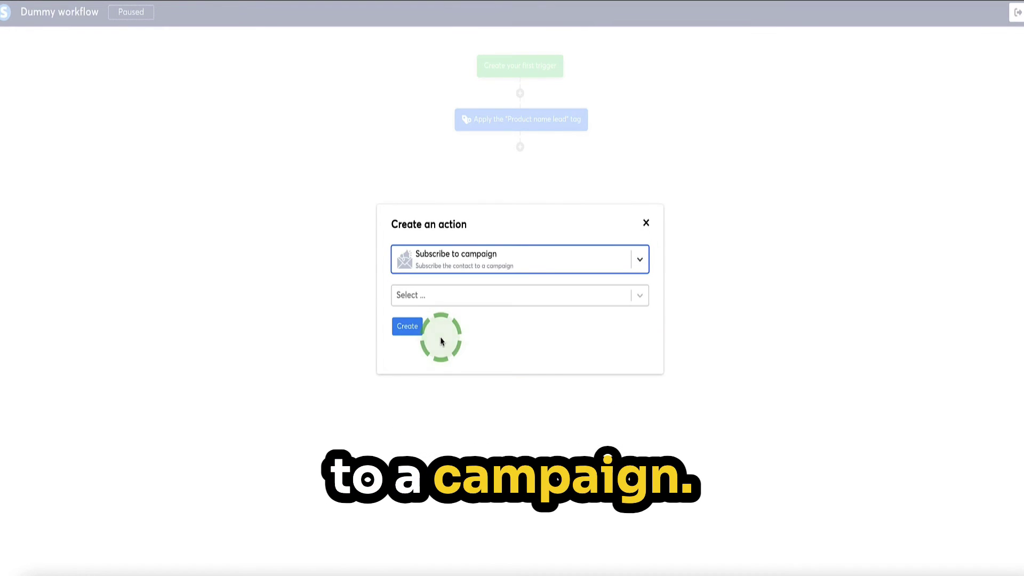
left_click(640, 295)
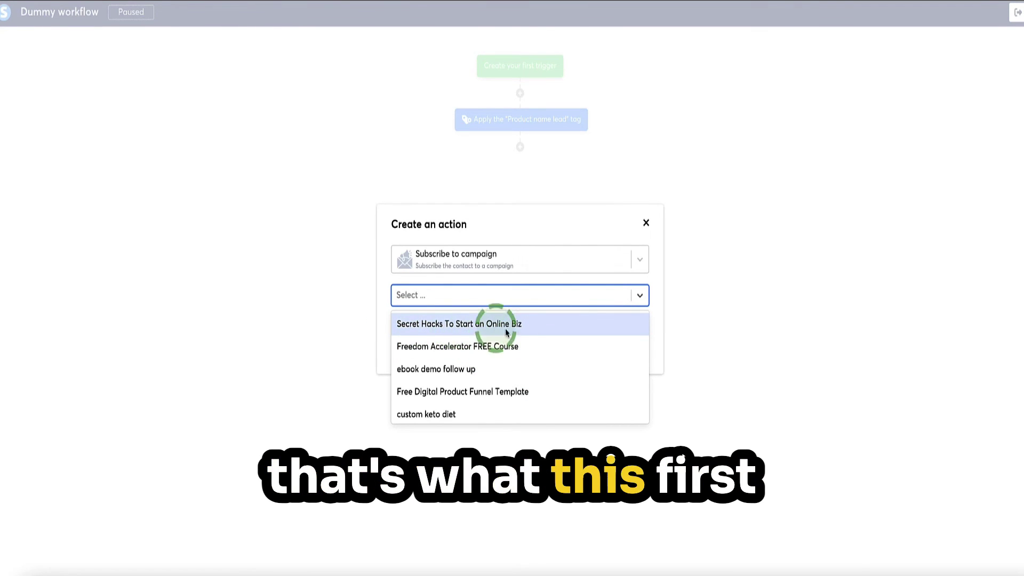
left_click(432, 323)
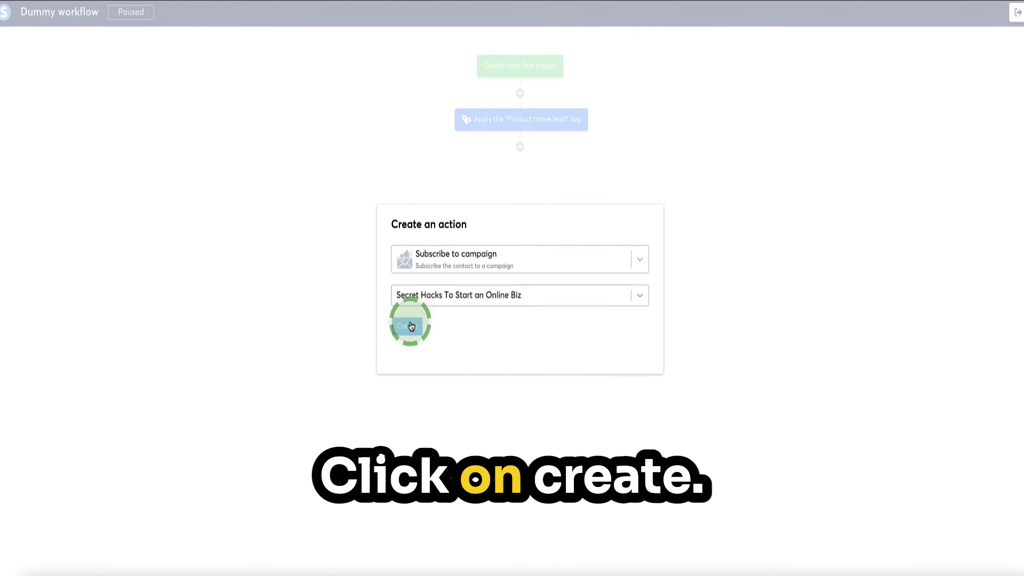
left_click(407, 325)
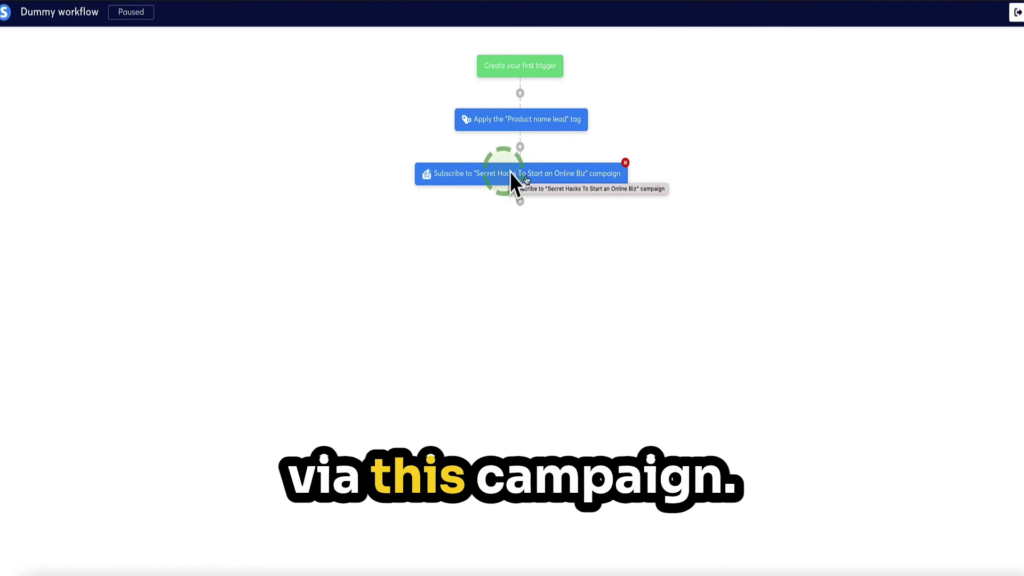
- Add an "Apply a tag" action with the "Product name 1" tag after the campaign subscription
left_click(521, 203)
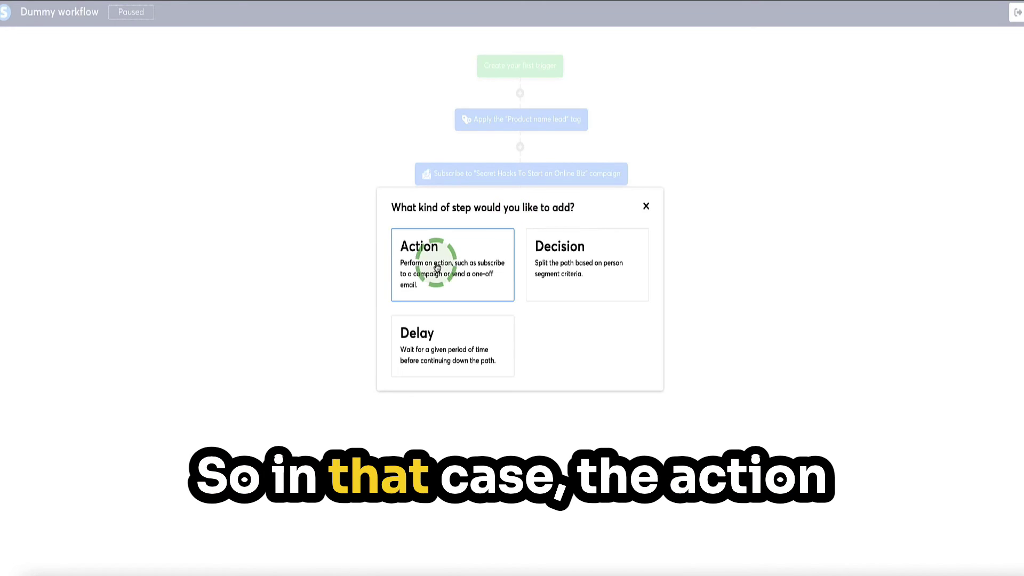
left_click(423, 251)
left_click(648, 261)
left_click(519, 290)
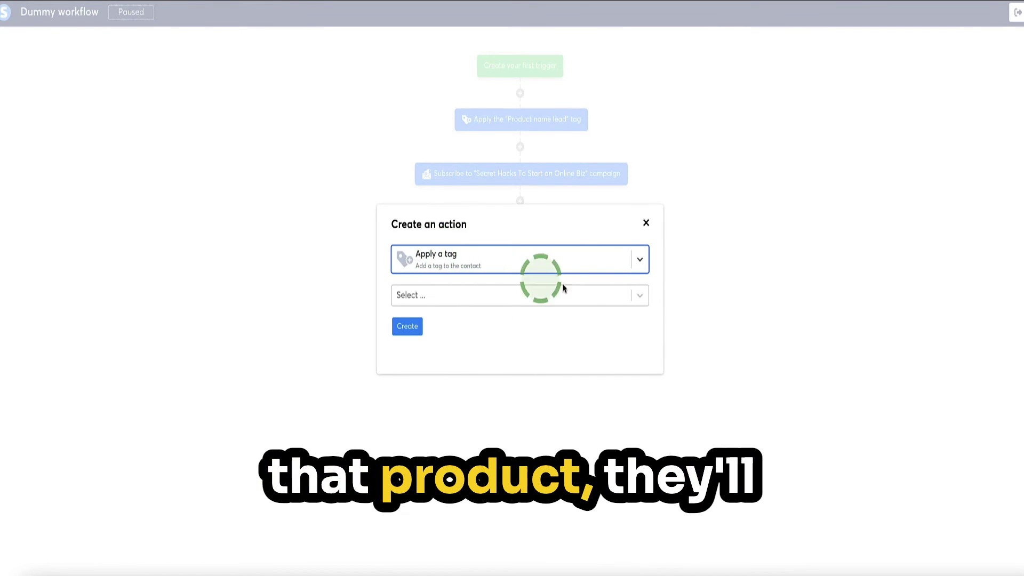
left_click(639, 294)
scroll(520, 341, "down", 6)
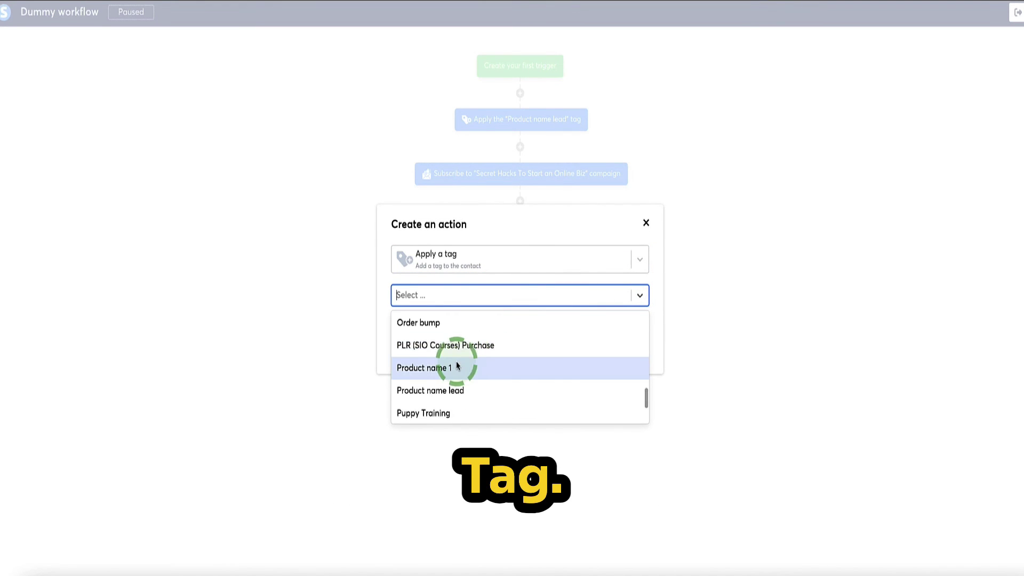
left_click(416, 368)
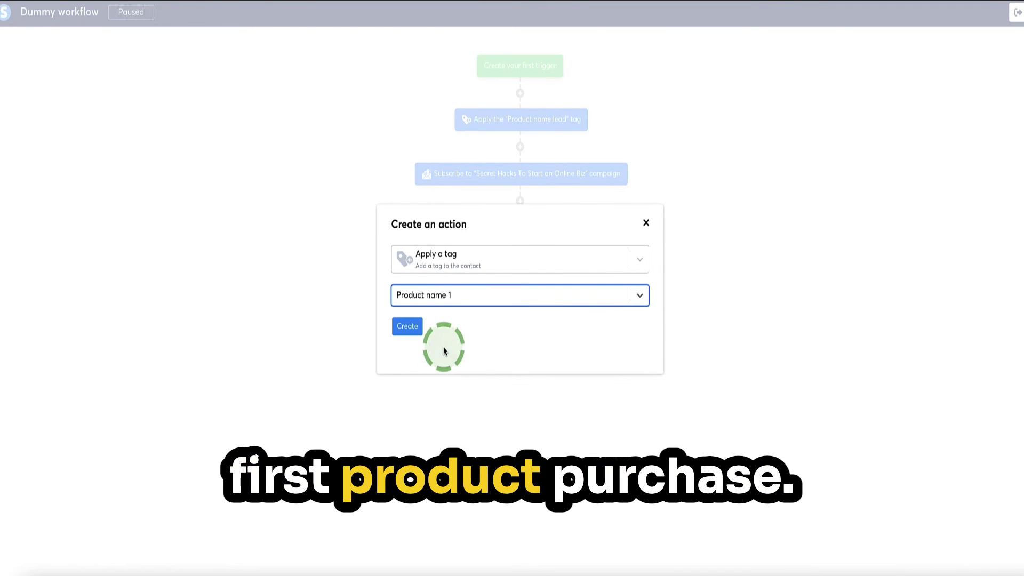
left_click(408, 327)
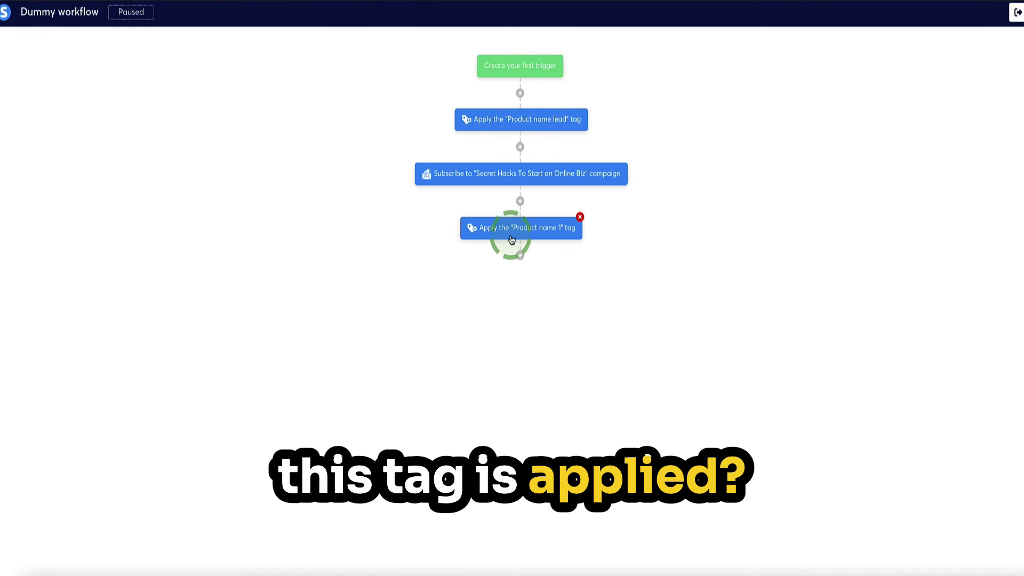
- Add an action after the "Product name 1" tag that unsubscribes contacts from the "Secret Hacks To Start an Online Biz" campaign
left_click(519, 257)
left_click(464, 255)
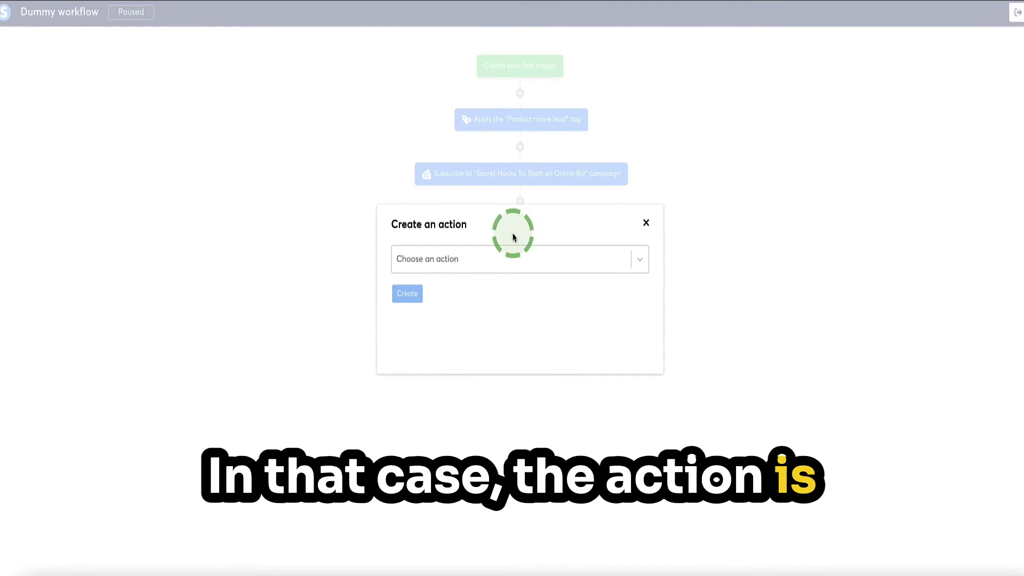
left_click(628, 254)
scroll(427, 346, "down", 2)
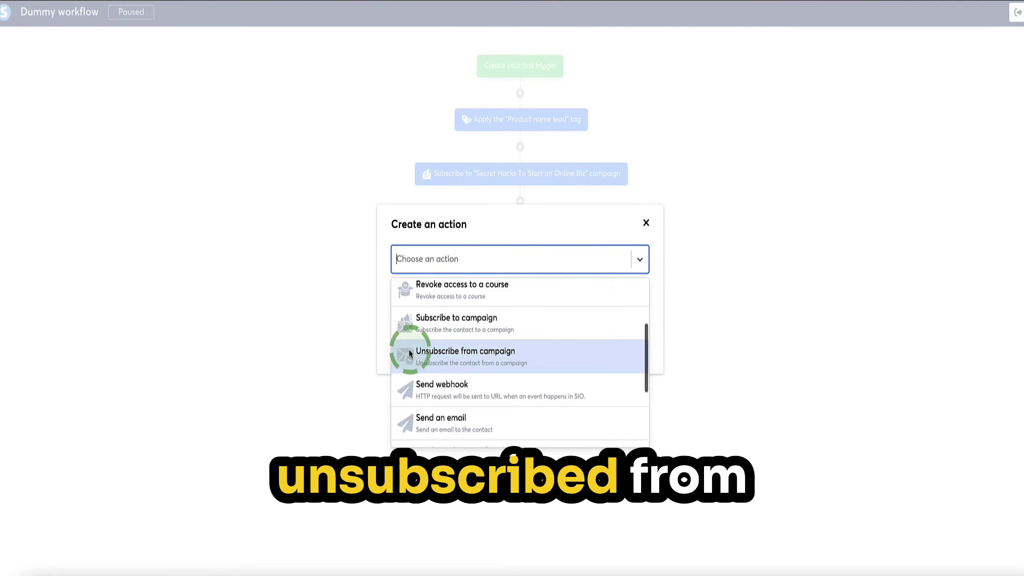
left_click(481, 358)
left_click(544, 299)
left_click(434, 327)
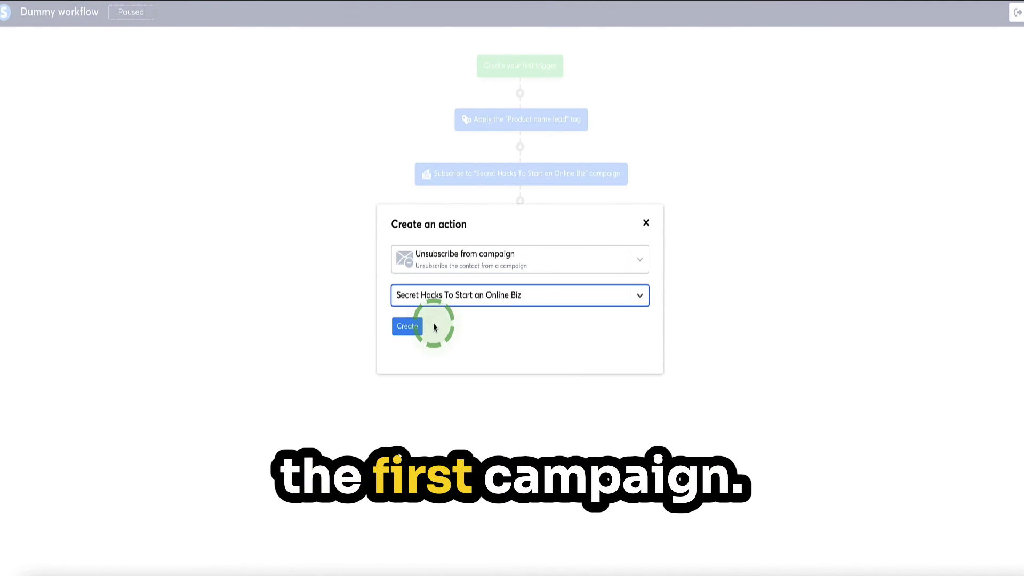
left_click(419, 326)
- Add a final action to the workflow that subscribes contacts to the "Freedom Accelerator FREE Course" campaign
left_click(520, 310)
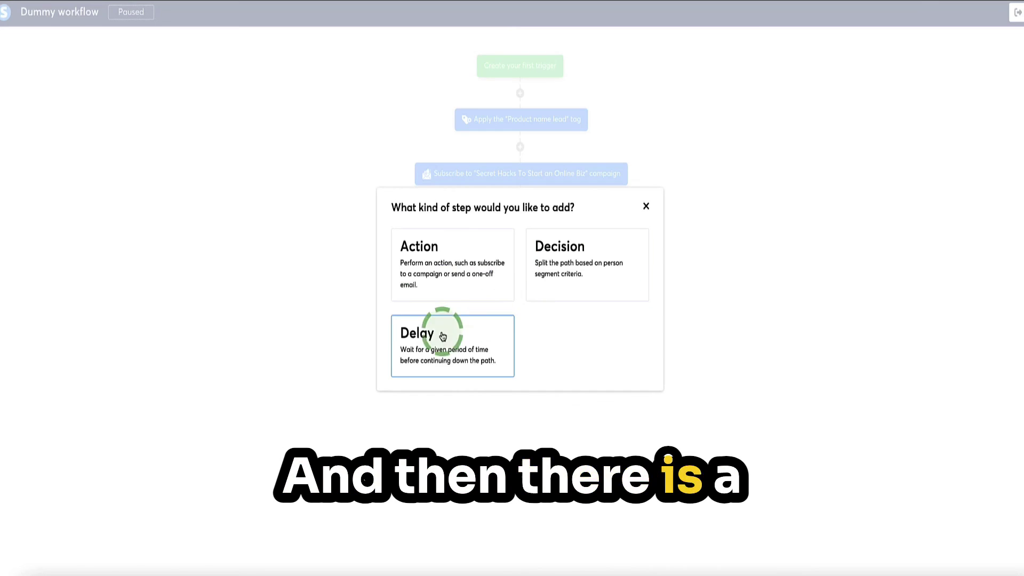
left_click(431, 265)
left_click(635, 261)
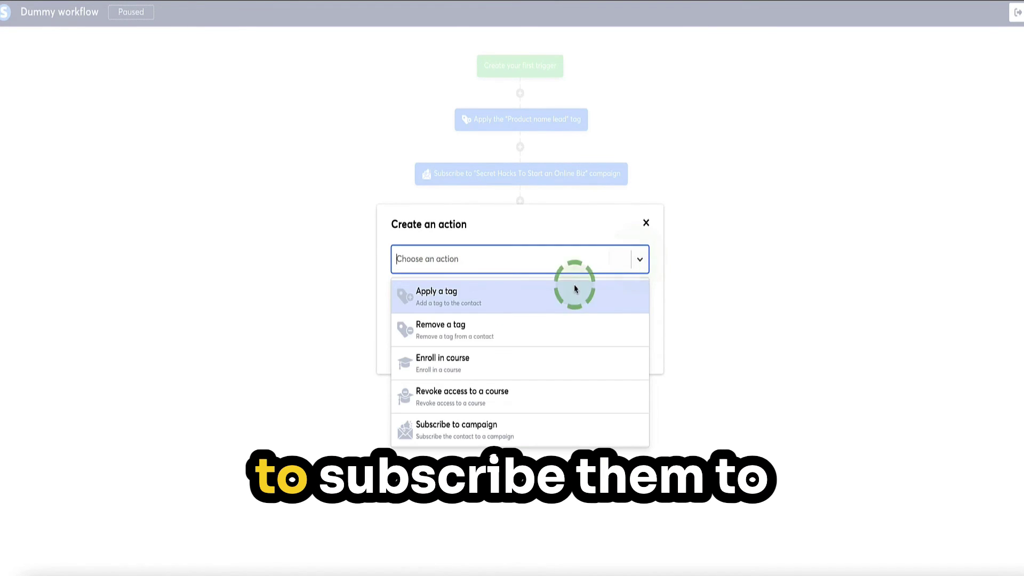
scroll(457, 341, "down", 2)
left_click(457, 355)
left_click(633, 296)
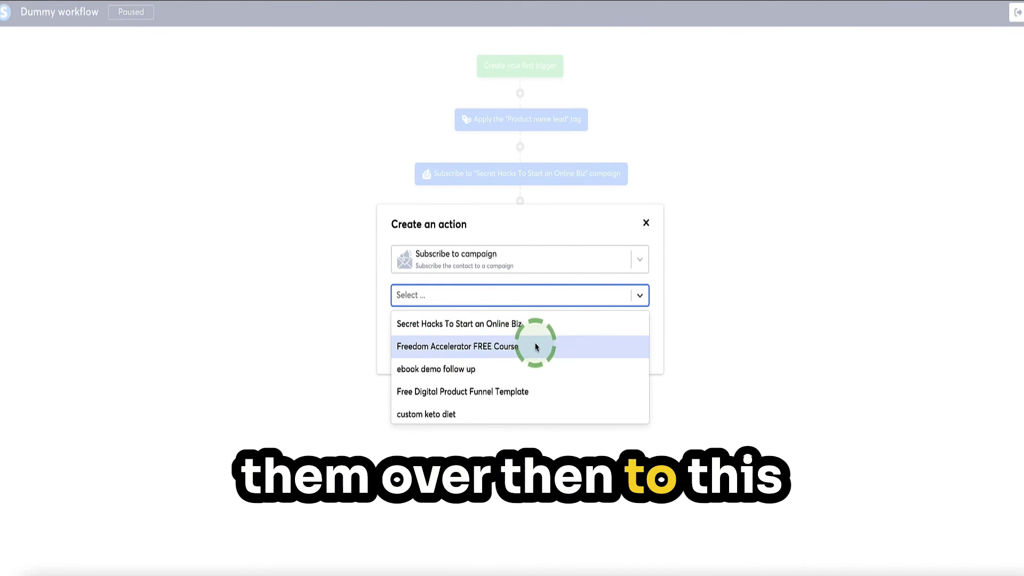
left_click(485, 349)
left_click(407, 327)
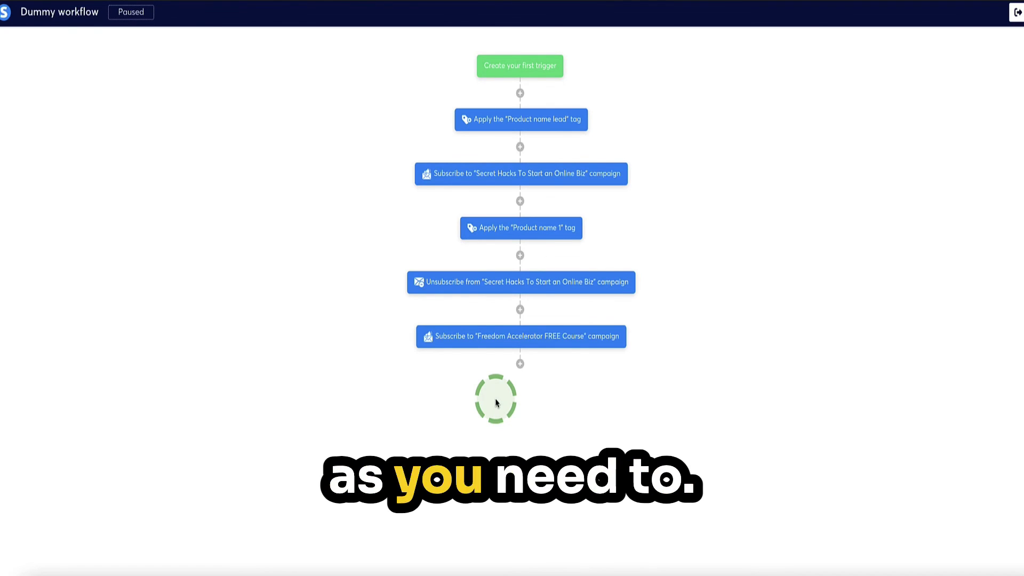
- Exit the workflow editor and activate "Dummy workflow" from the workflows list
left_click(1017, 16)
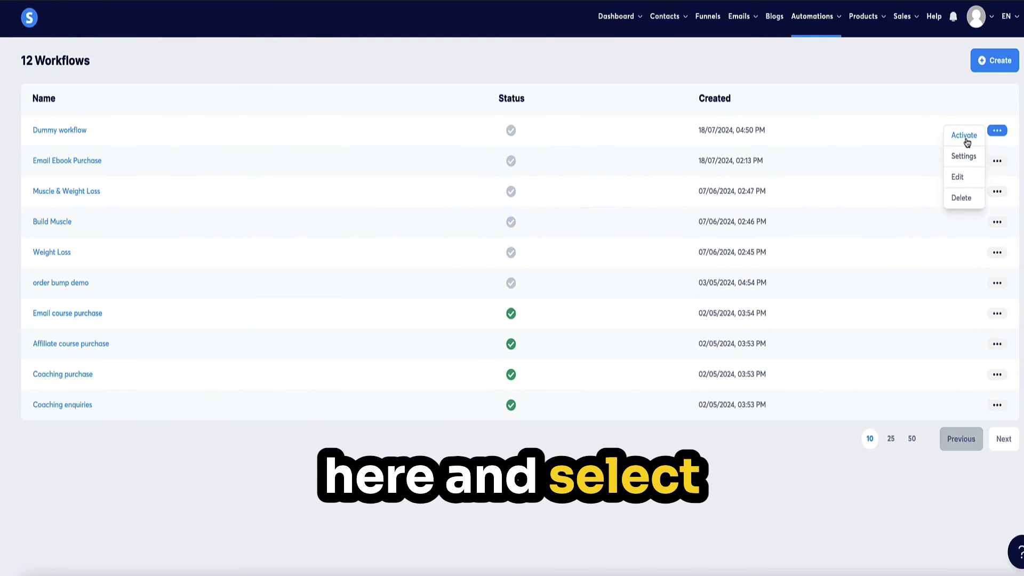
left_click(965, 136)
left_click(433, 329)
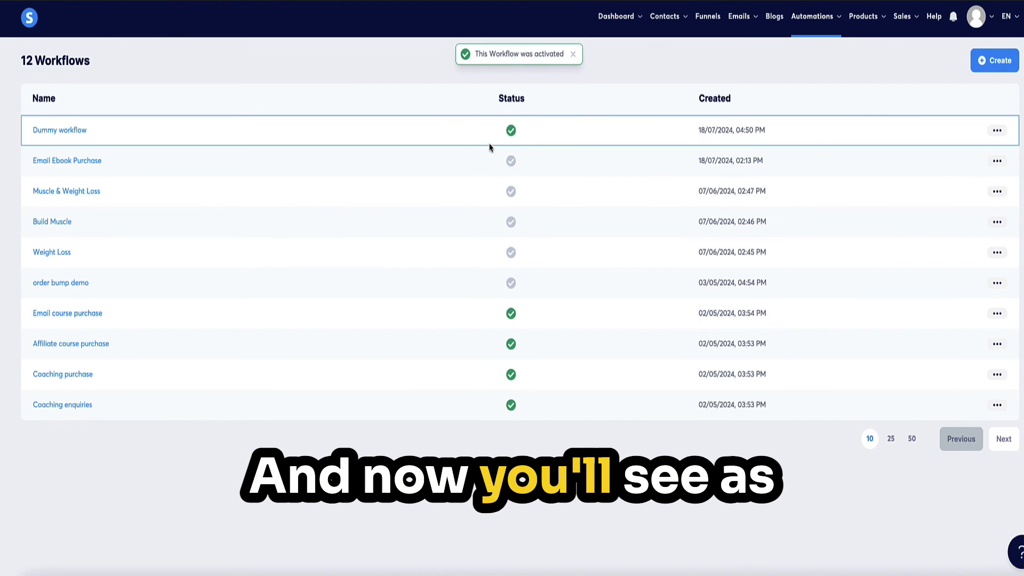